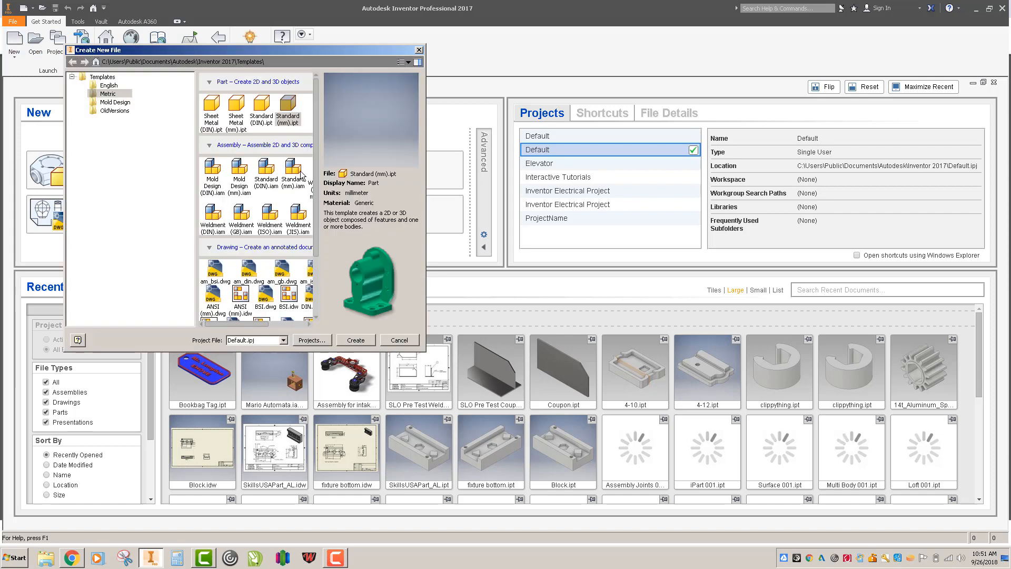
# Step: Create a new part from the English templates and start a 2D sketch on the front XY plane
pyautogui.click(108, 85)
pyautogui.doubleClick(234, 109)
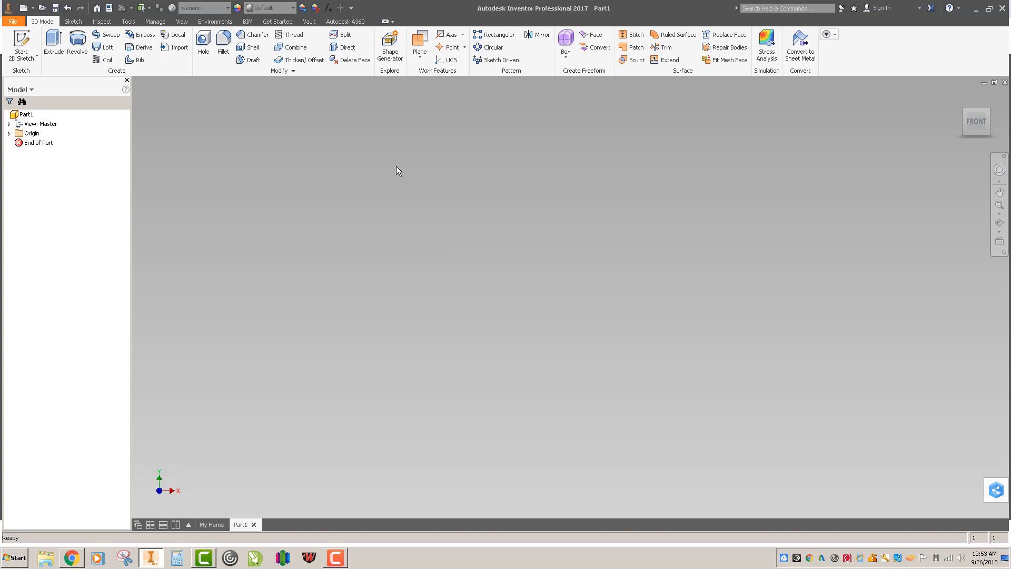
pyautogui.click(21, 44)
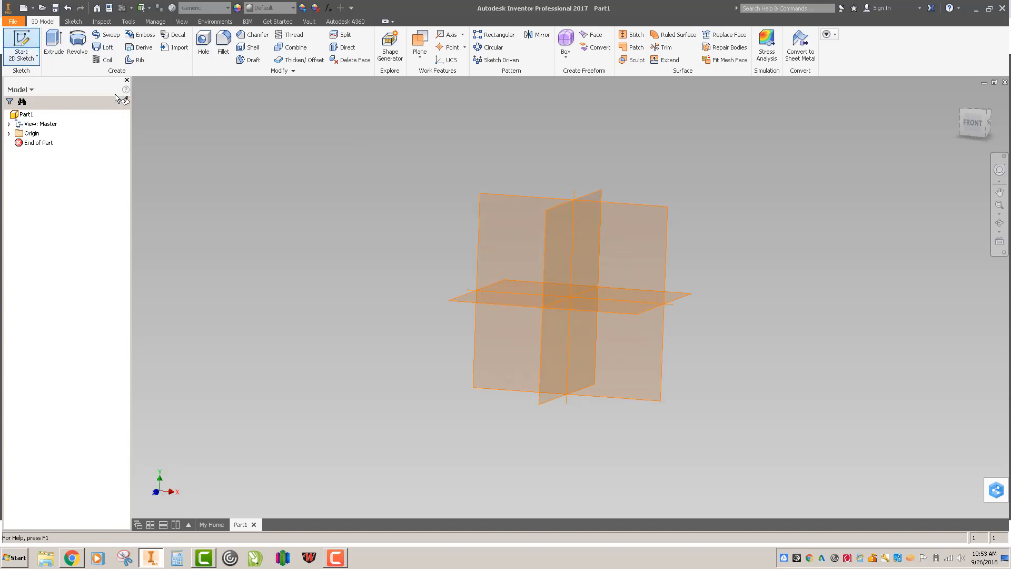
pyautogui.click(641, 230)
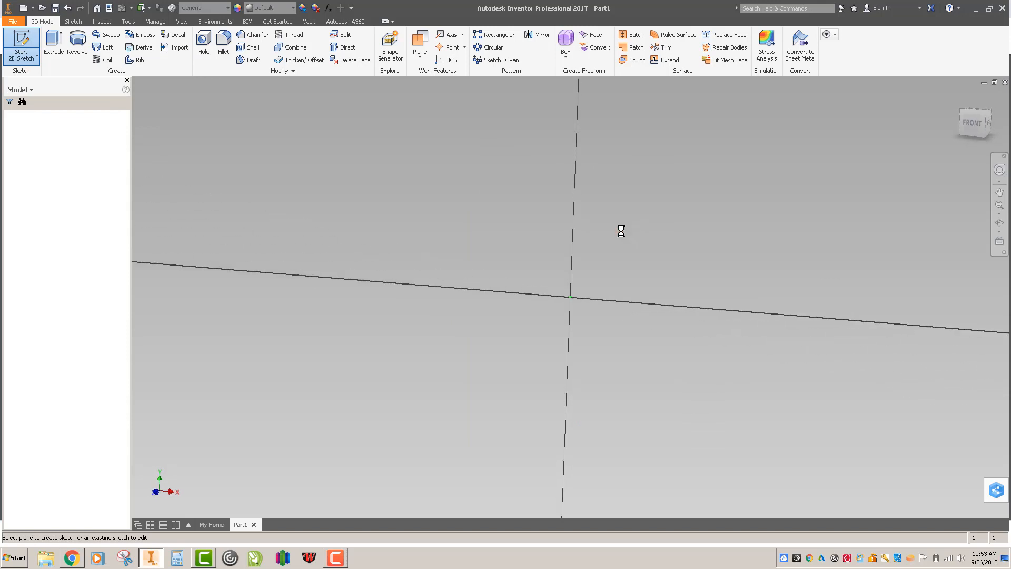
pyautogui.moveTo(515, 209)
pyautogui.mouseDown(button='middle')
pyautogui.moveTo(289, 298)
pyautogui.moveTo(278, 286)
pyautogui.mouseUp(button='middle')
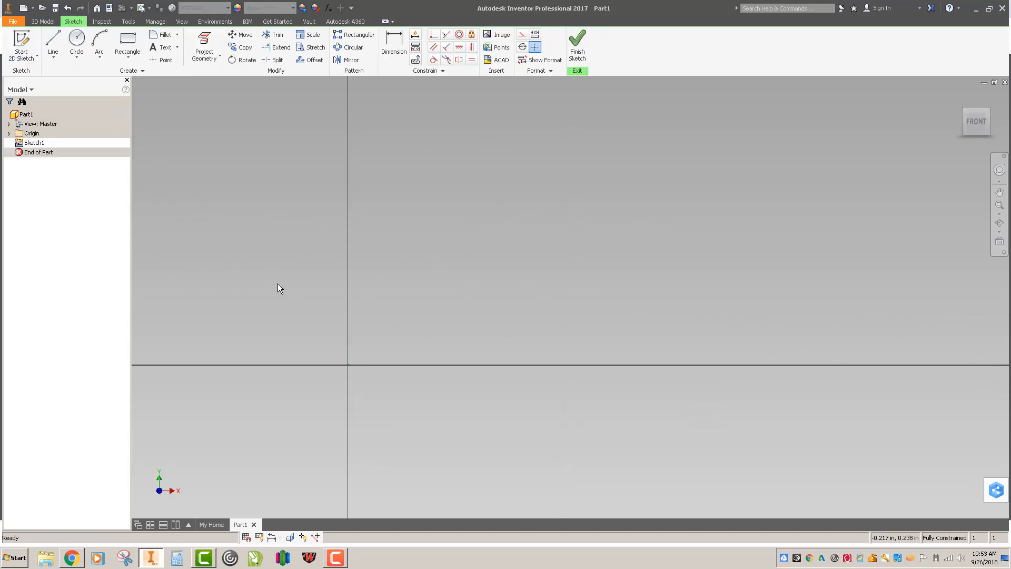
# Step: Sketch a circle of 0.625 in diameter centred on the sketch origin
pyautogui.click(75, 37)
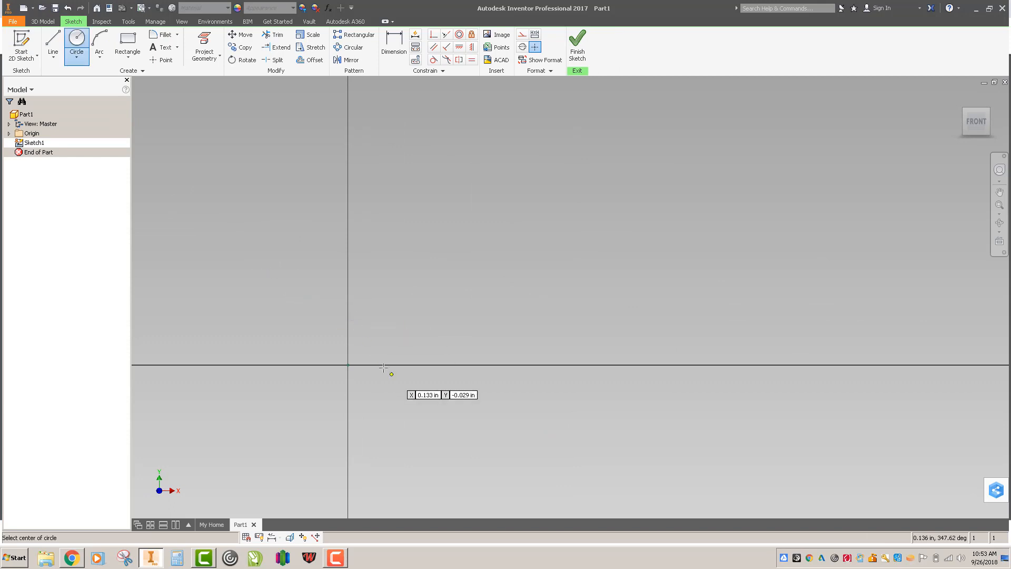
pyautogui.click(347, 364)
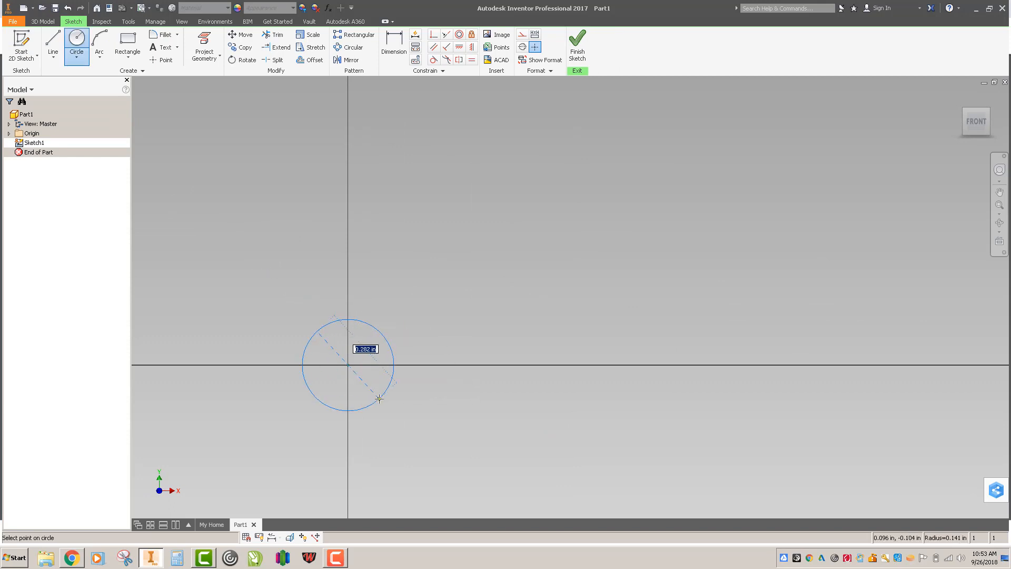
pyautogui.write('.625')
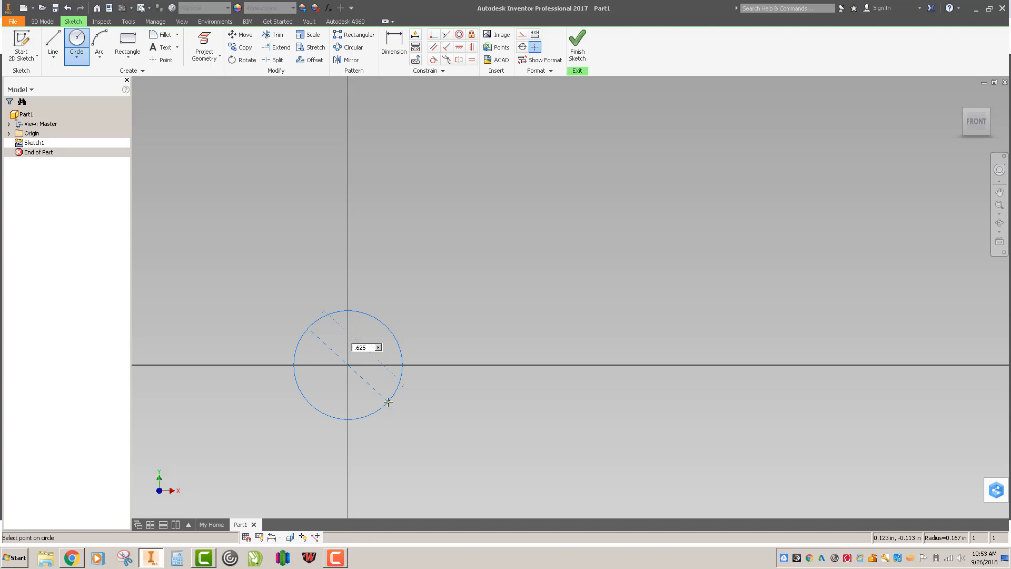
pyautogui.press('Return')
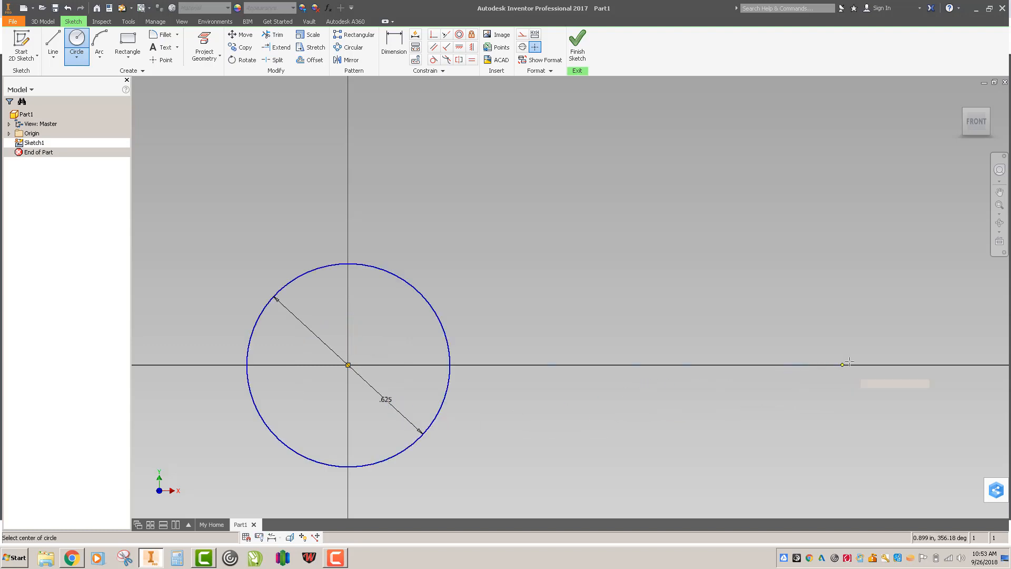
# Step: Sketch a second circle of 5/16 in diameter to the right of the first, near the horizontal axis
pyautogui.click(833, 366)
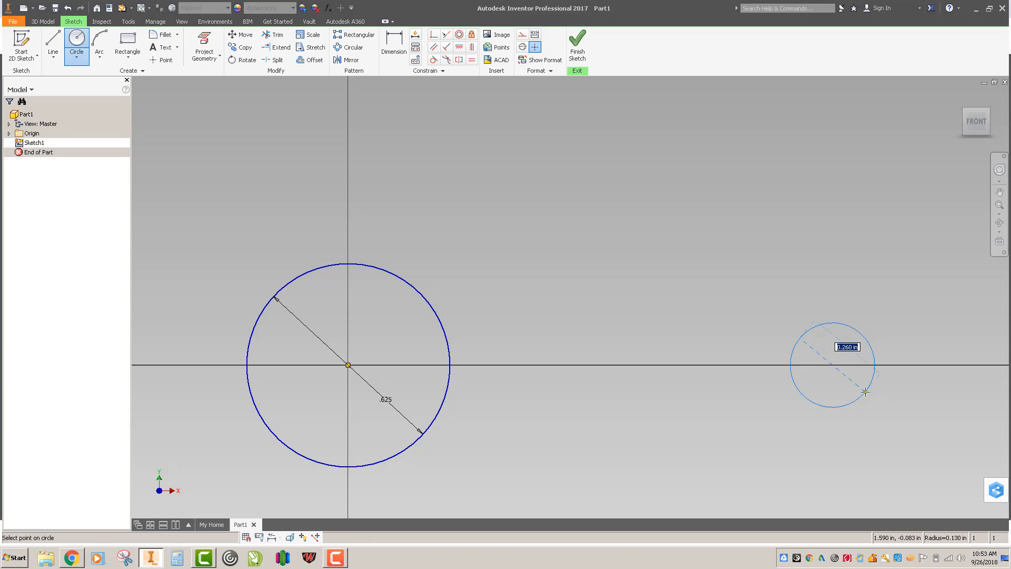
pyautogui.write('5/16')
pyautogui.press('Return')
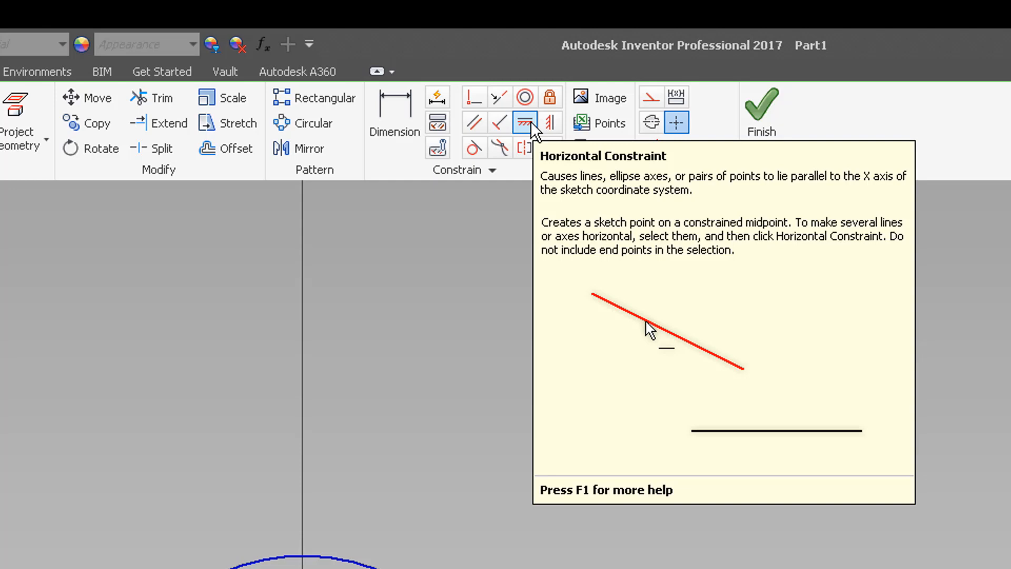
# Step: Constrain the centres of the two circles horizontally to each other and test the small circle's freedom by moving it
pyautogui.click(530, 123)
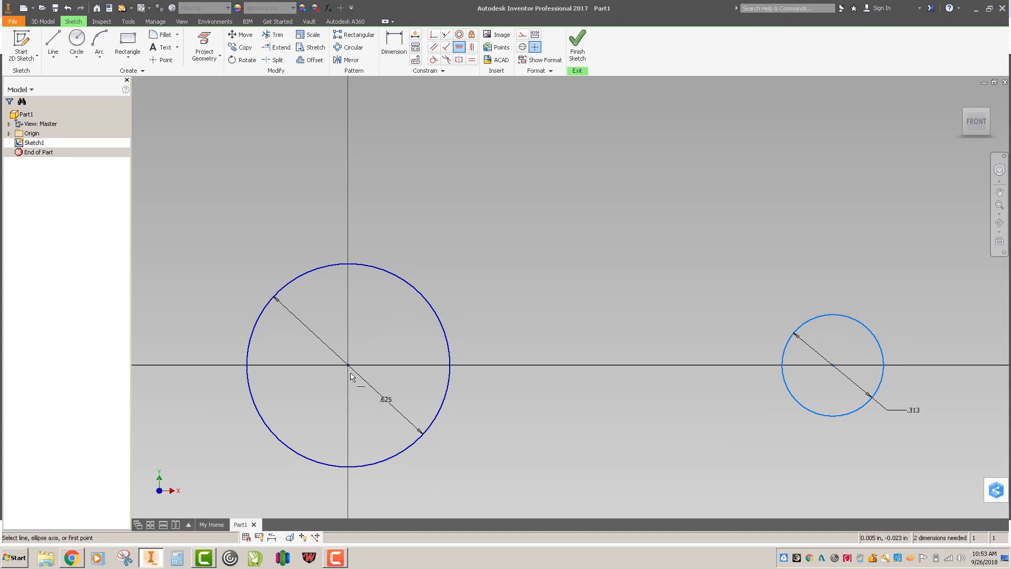
pyautogui.click(348, 367)
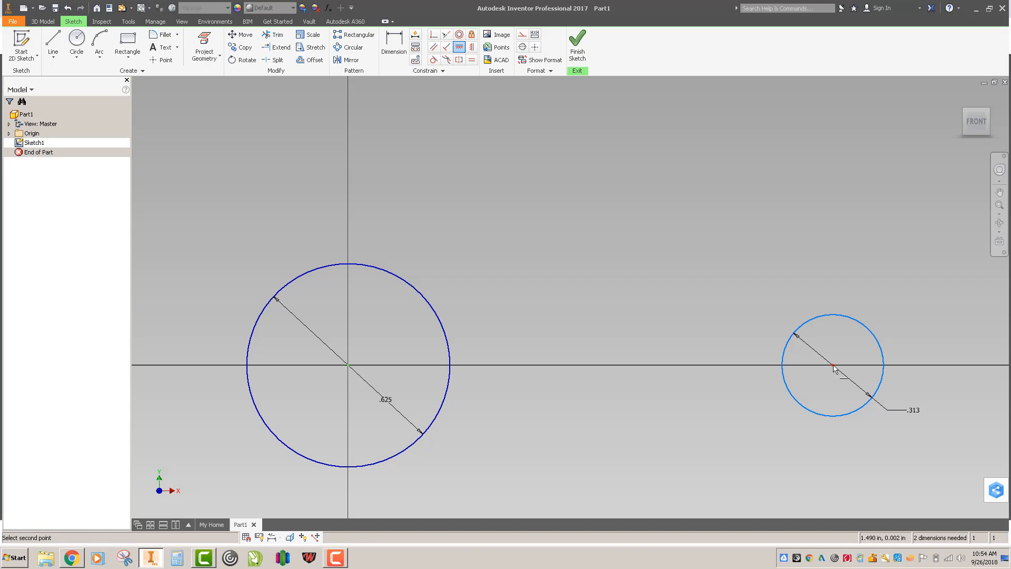
pyautogui.click(833, 365)
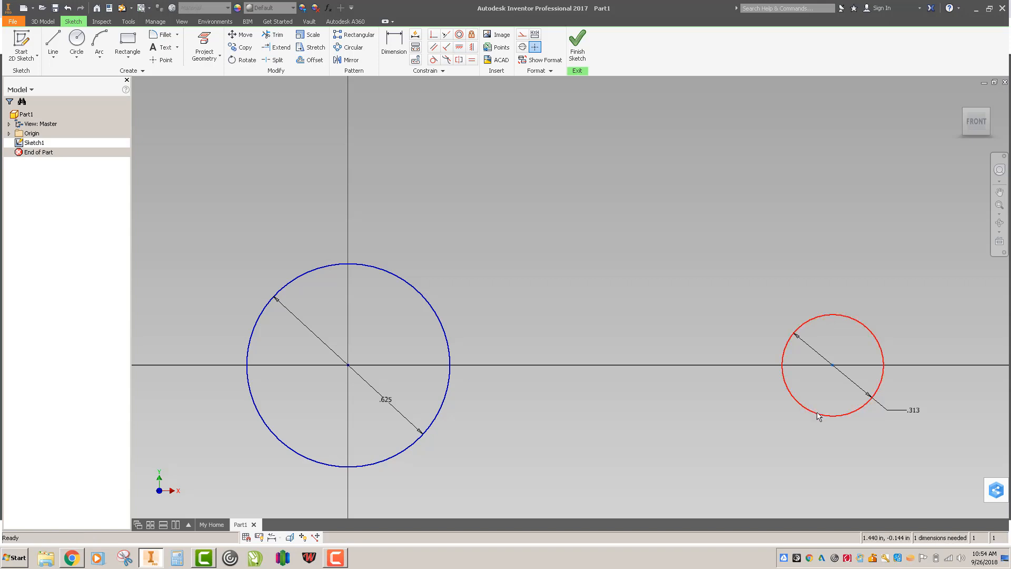
pyautogui.press('Escape')
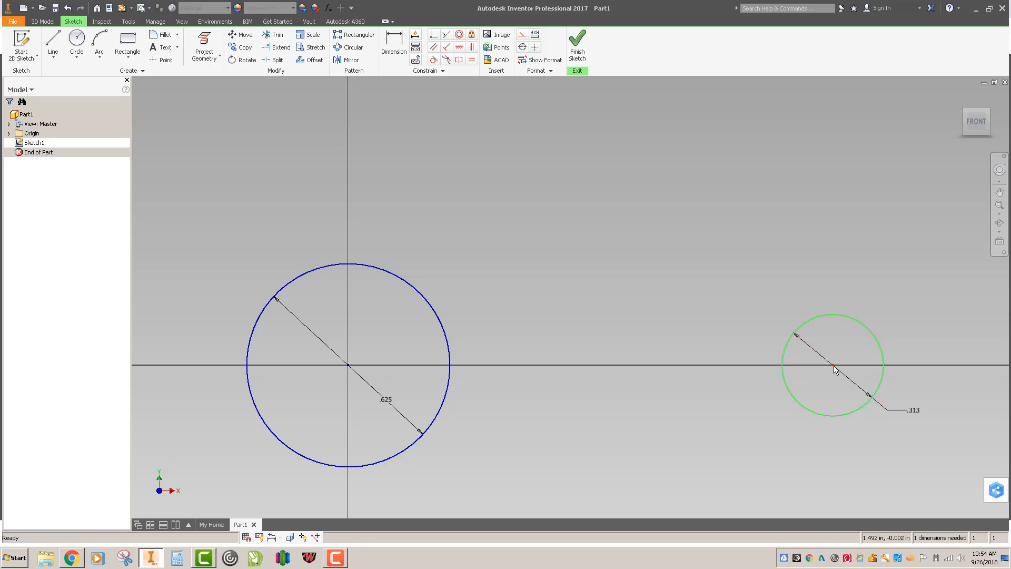
pyautogui.moveTo(830, 368); pyautogui.dragTo(829, 323)
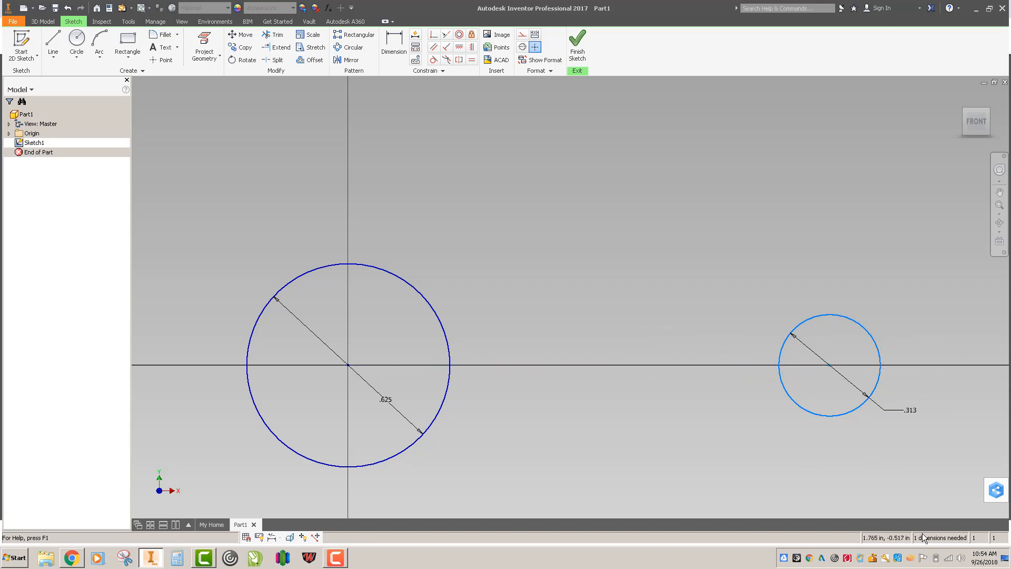
# Step: Dimension the horizontal distance between the centres of the two circles as 1.5 in
pyautogui.rightClick(496, 205)
pyautogui.click(479, 214)
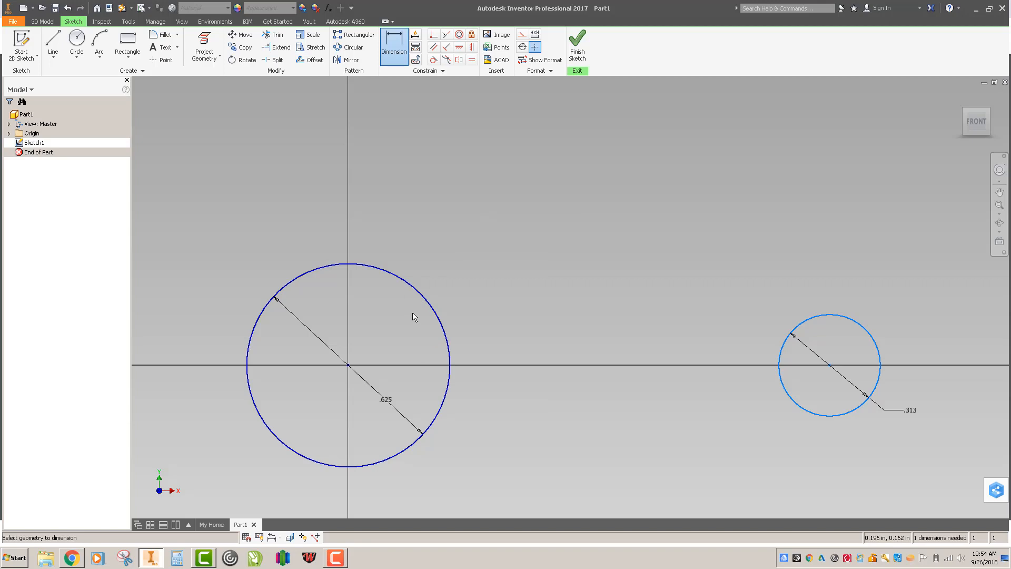
pyautogui.click(442, 331)
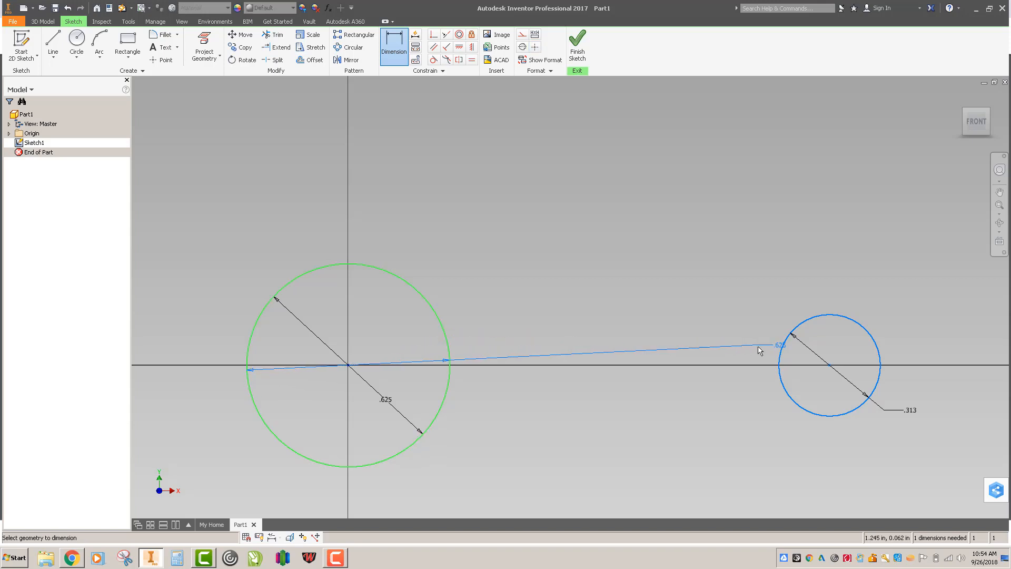
pyautogui.click(780, 354)
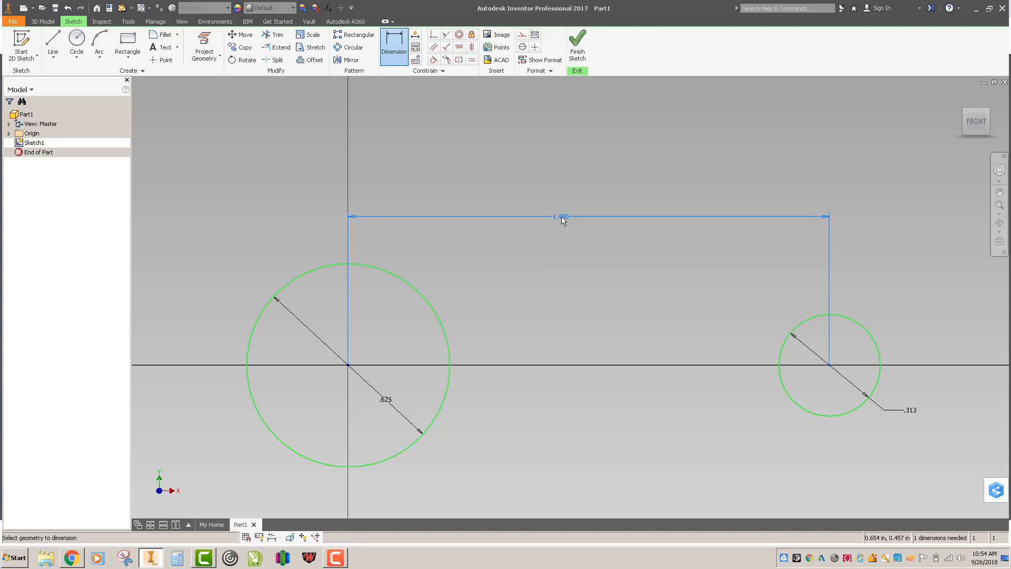
pyautogui.click(573, 217)
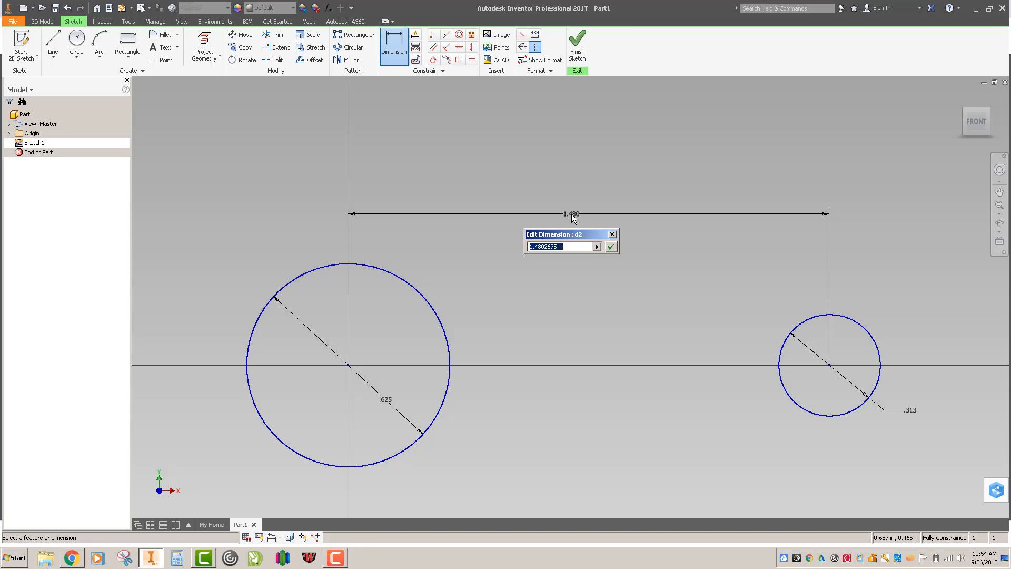
pyautogui.write('1.5')
pyautogui.press('Return')
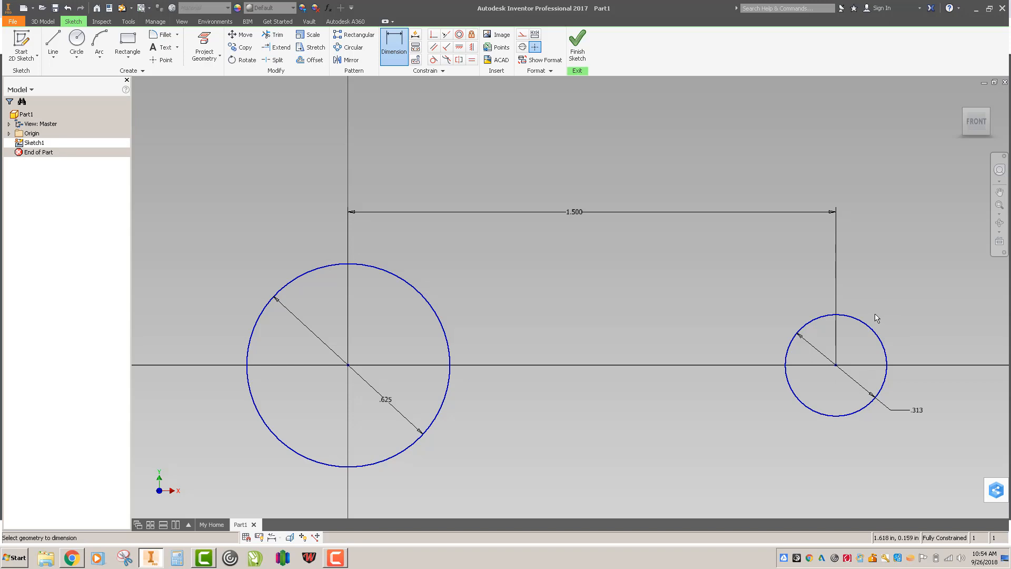
# Step: Draw an upper and a lower line from the large circle to the small one, ending each tangent to the small circle
pyautogui.click(61, 40)
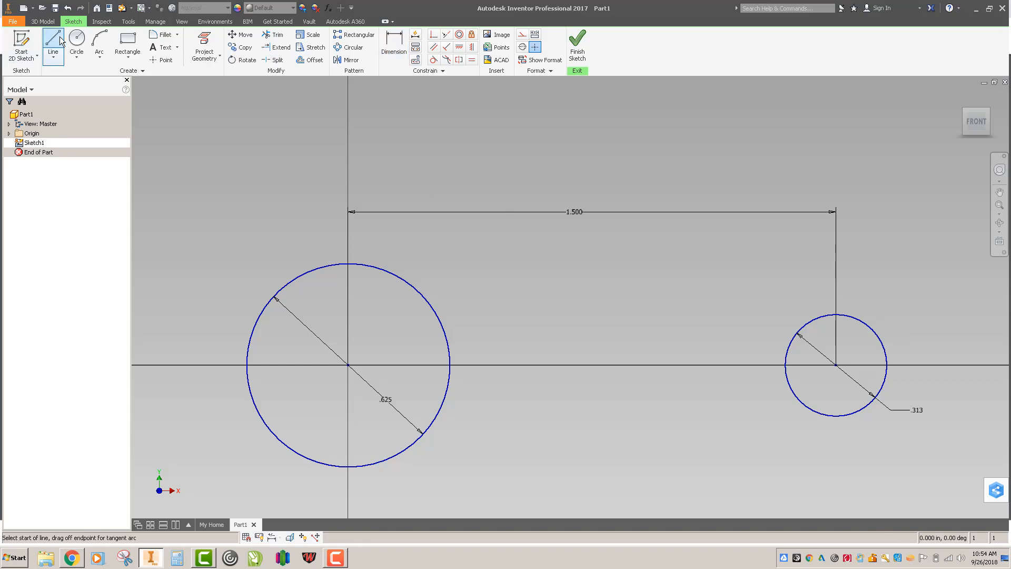
pyautogui.click(373, 267)
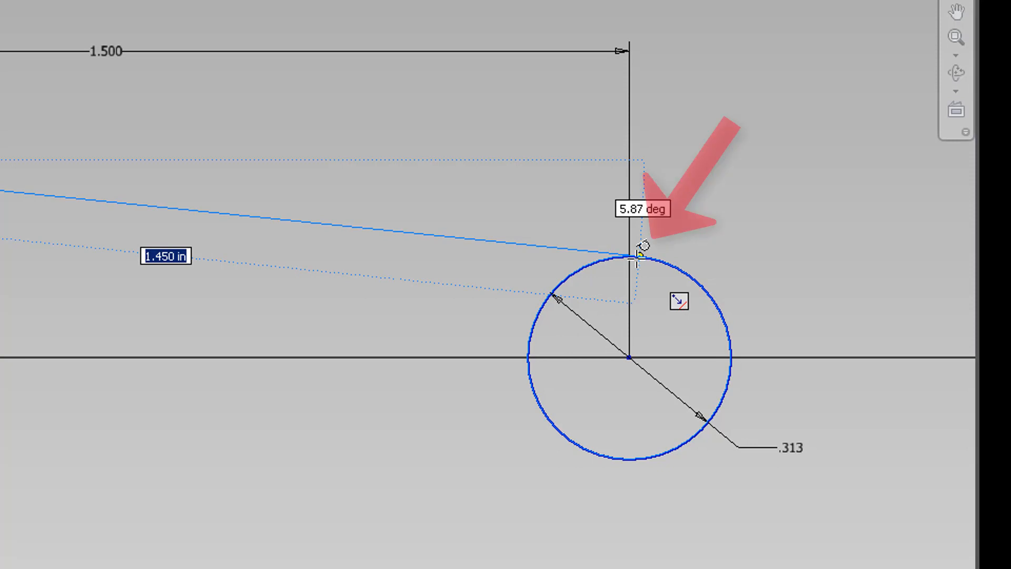
pyautogui.click(638, 256)
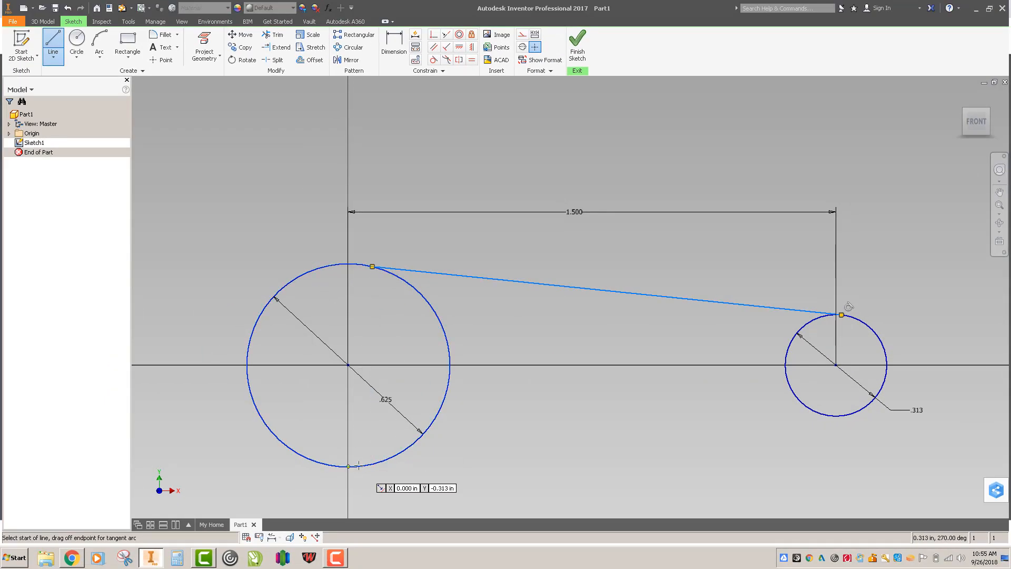
pyautogui.click(386, 459)
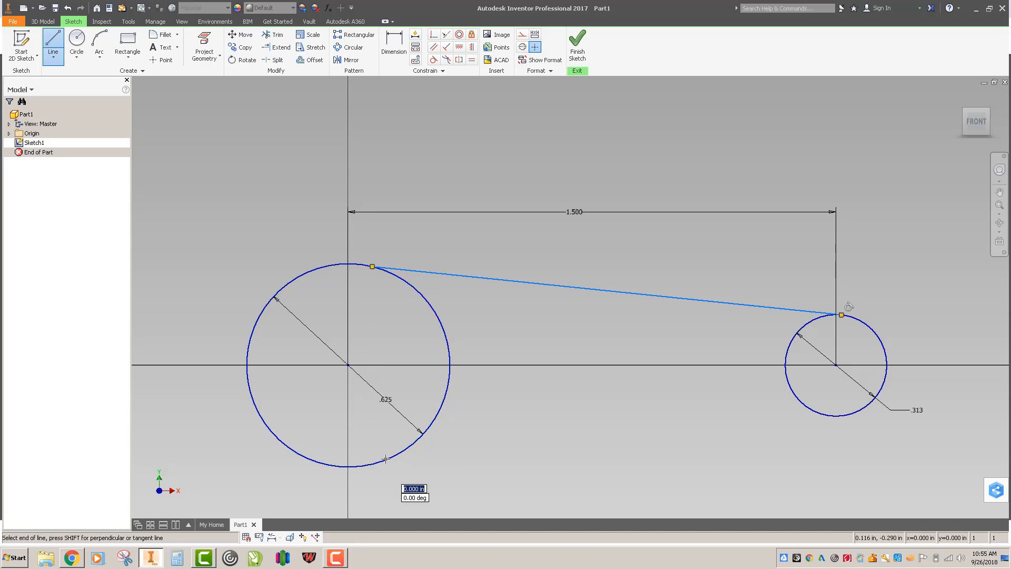
pyautogui.click(840, 416)
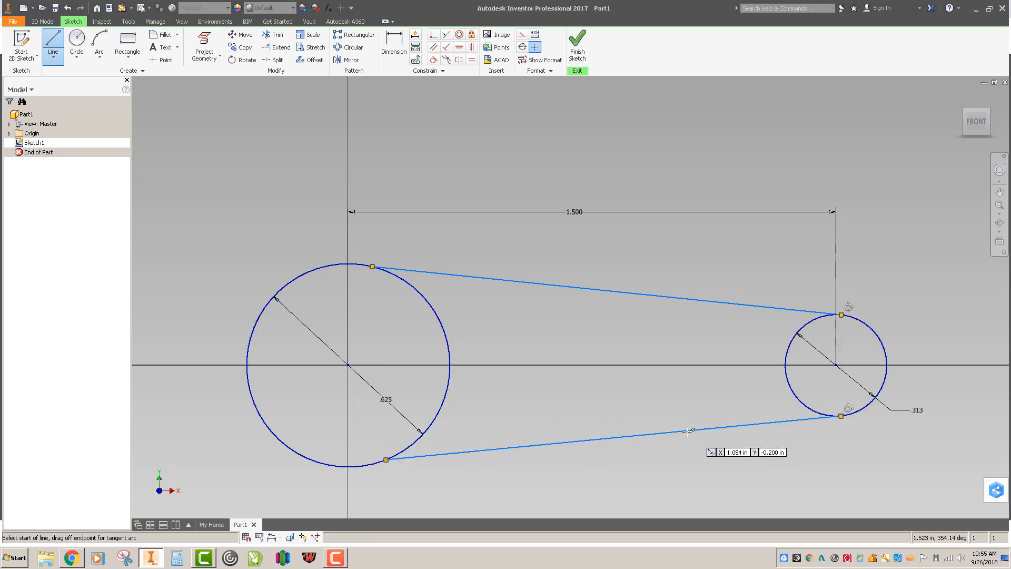
pyautogui.press('Escape')
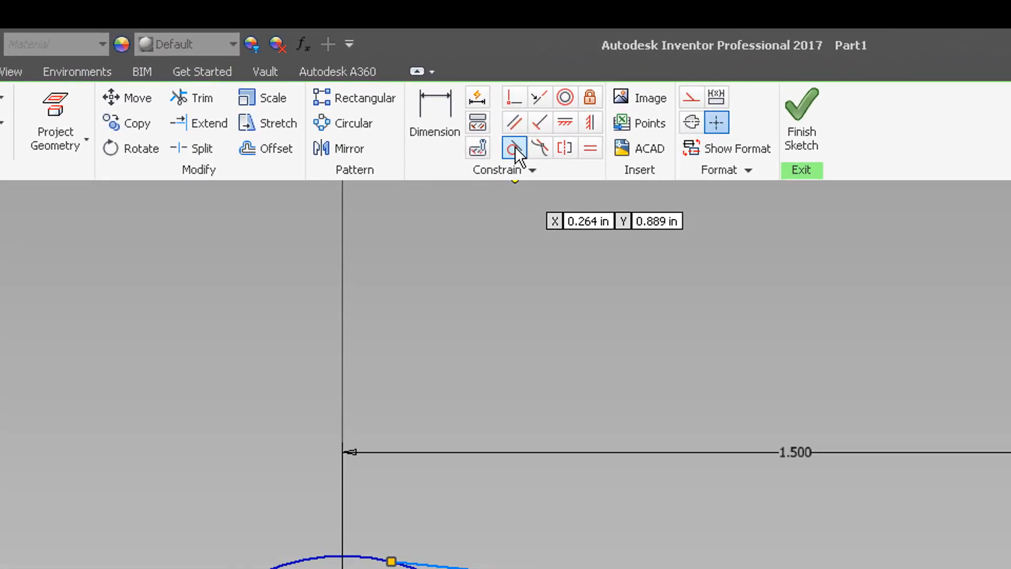
# Step: Make both the upper and the lower connecting line tangent to the large circle
pyautogui.click(441, 66)
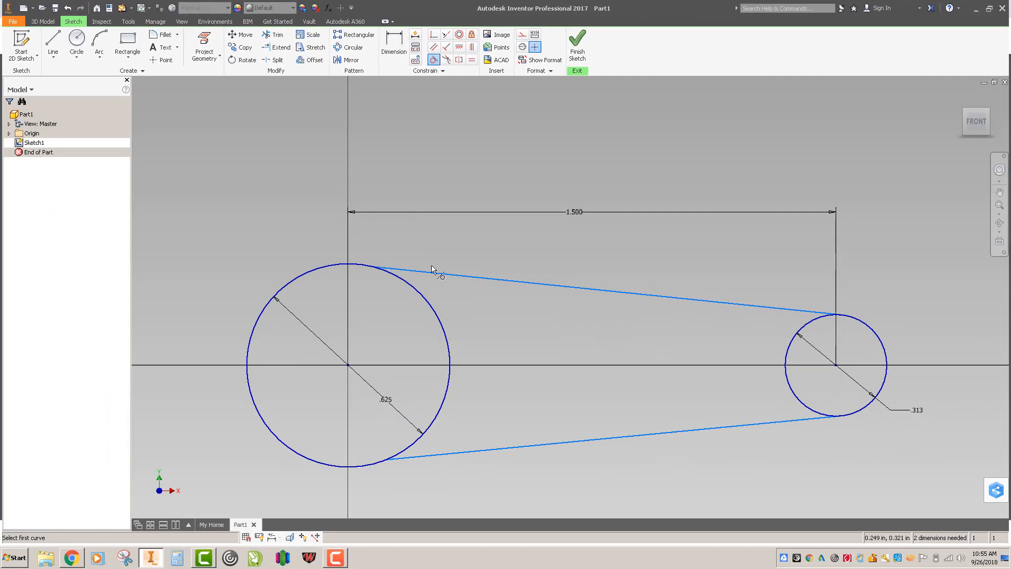
pyautogui.click(448, 276)
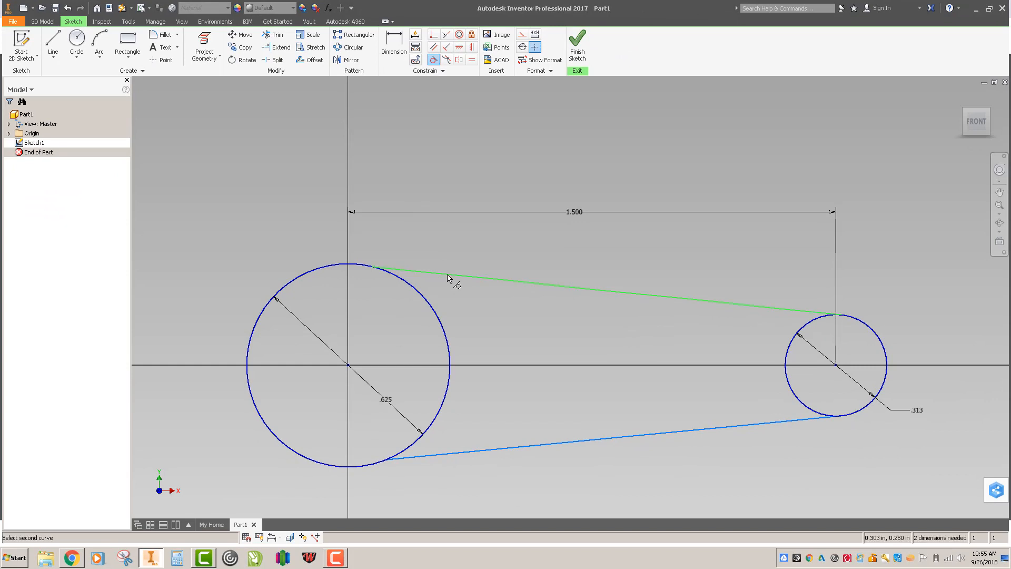
pyautogui.click(422, 300)
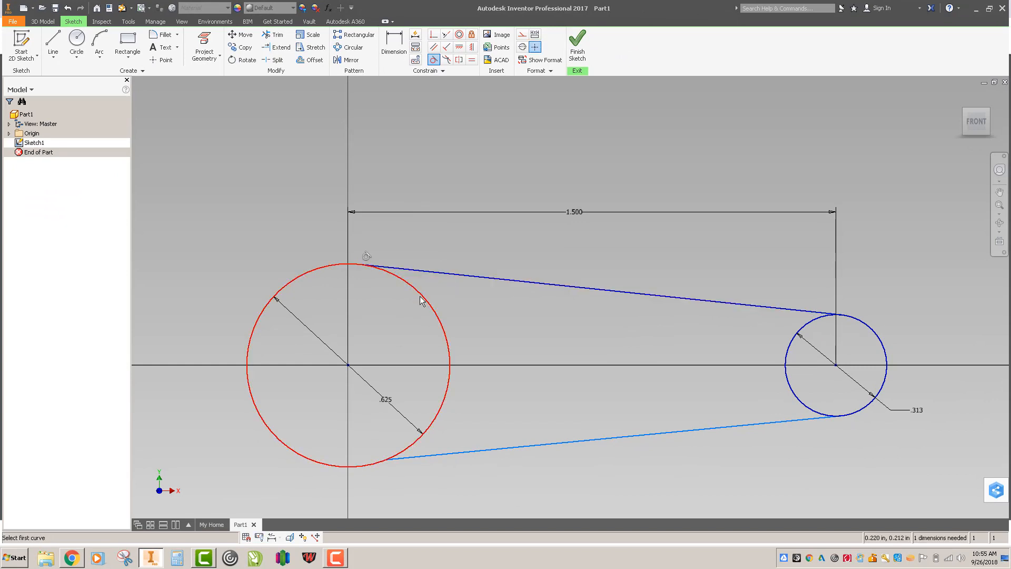
pyautogui.click(439, 419)
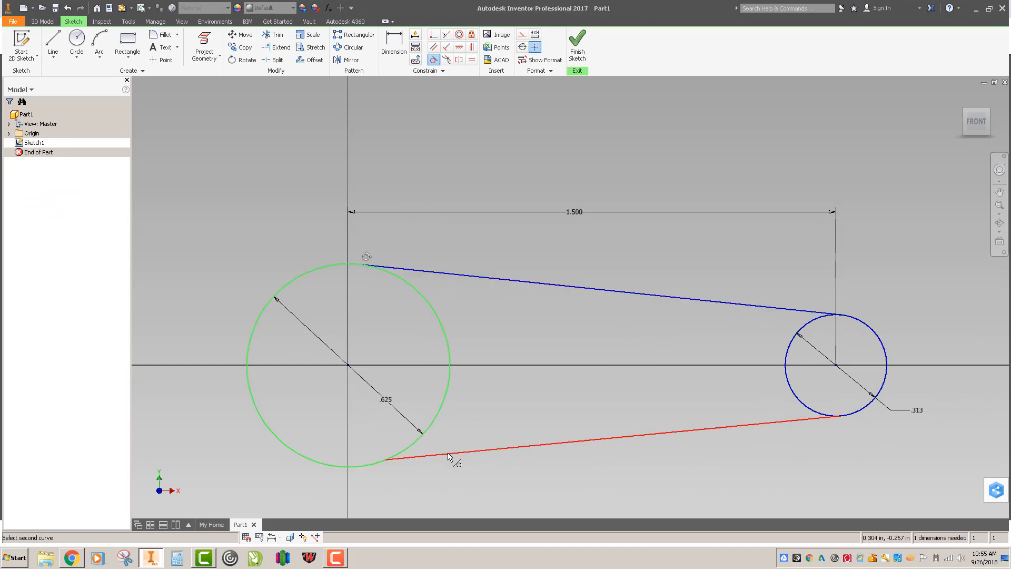
pyautogui.click(448, 456)
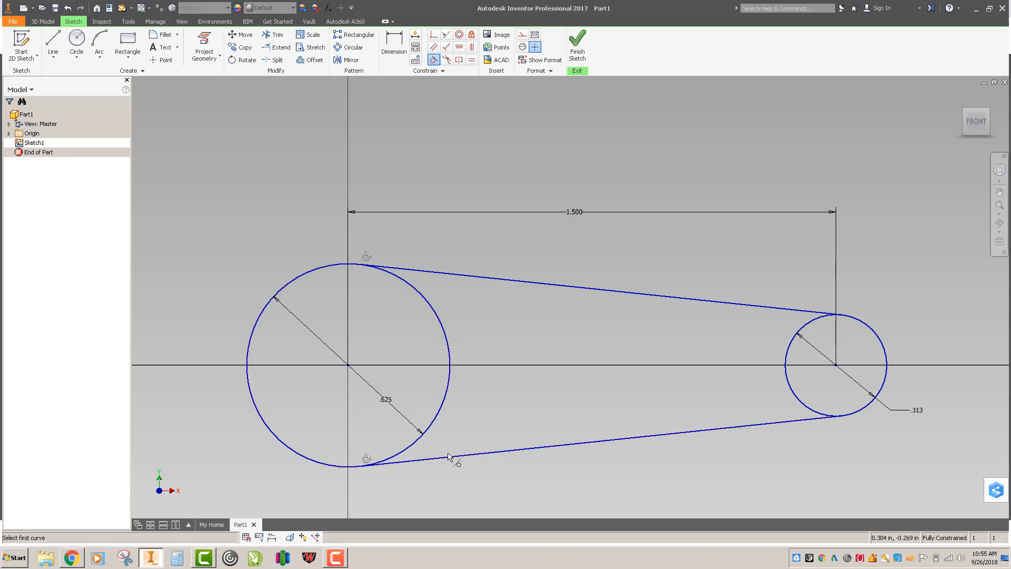
pyautogui.press('Escape')
# Step: Trim the inner arcs of both circles to leave one closed tapered outline with rounded ends
pyautogui.click(271, 35)
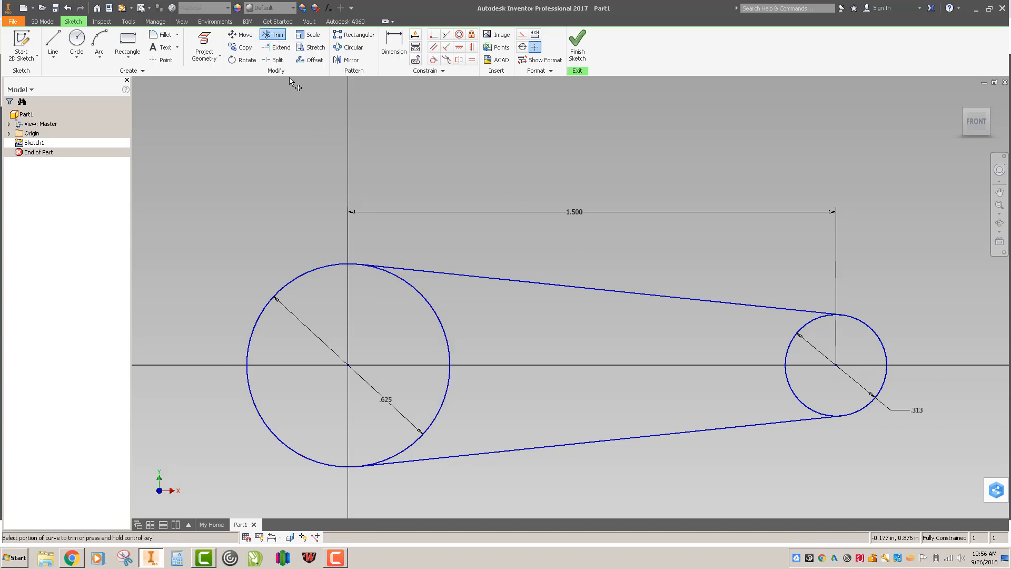
pyautogui.click(423, 300)
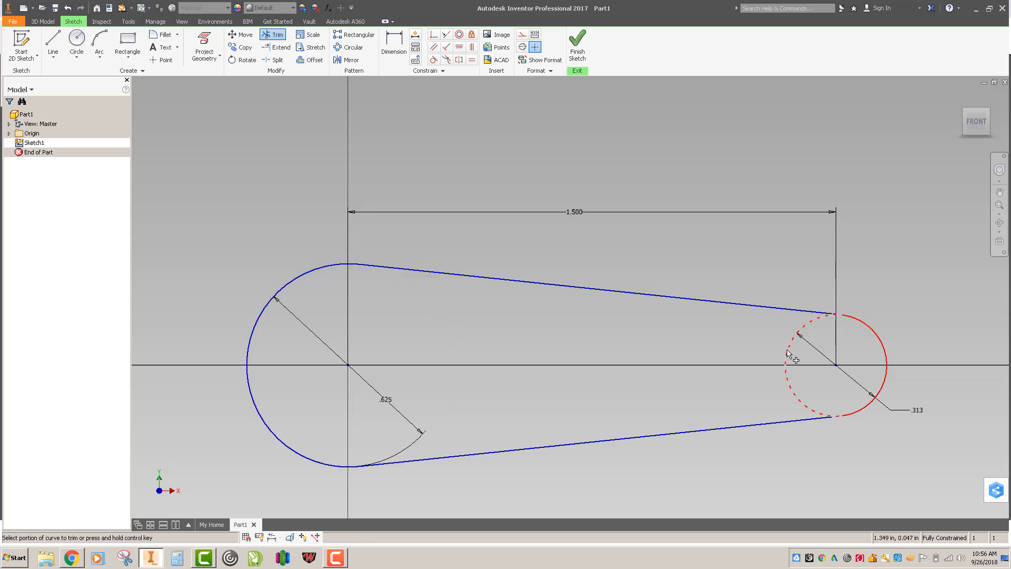
pyautogui.click(790, 356)
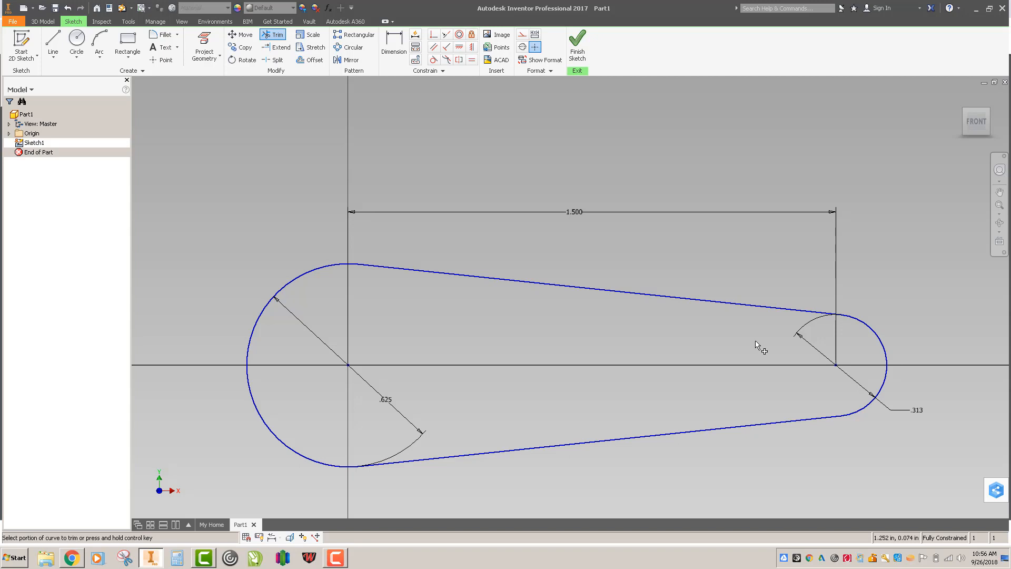
# Step: Extrude the closed tapered outline 0.25 in, consulting the crank drawing in the browser for the thickness
pyautogui.press('e')
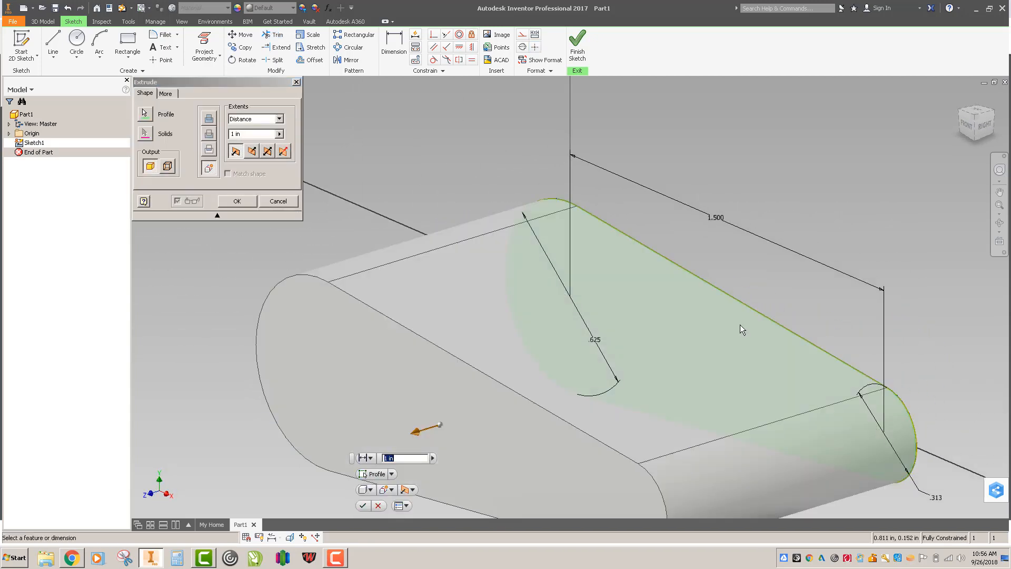
pyautogui.hotkey('alt', 'Tab')
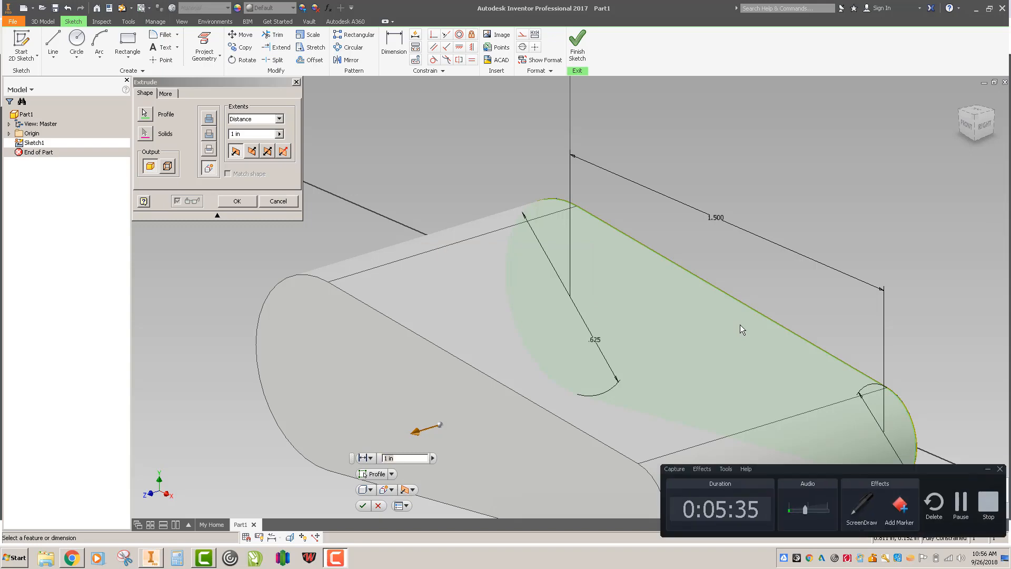
pyautogui.hotkey('alt', 'Tab')
pyautogui.hotkey('alt', 'Tab')
pyautogui.hotkey('alt', 'Tab')
pyautogui.hotkey('alt', 'Tab')
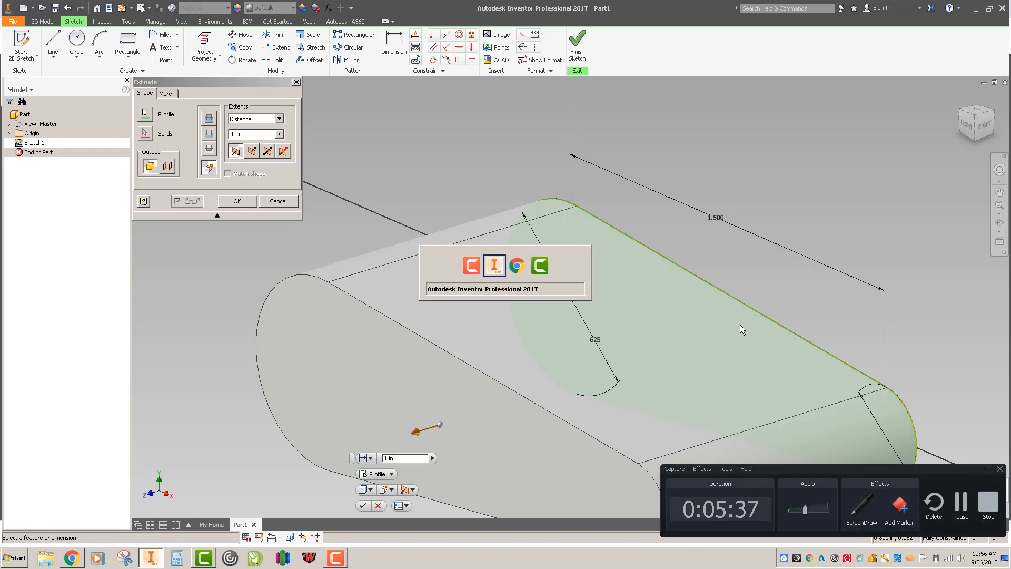
pyautogui.hotkey('alt', 'Tab')
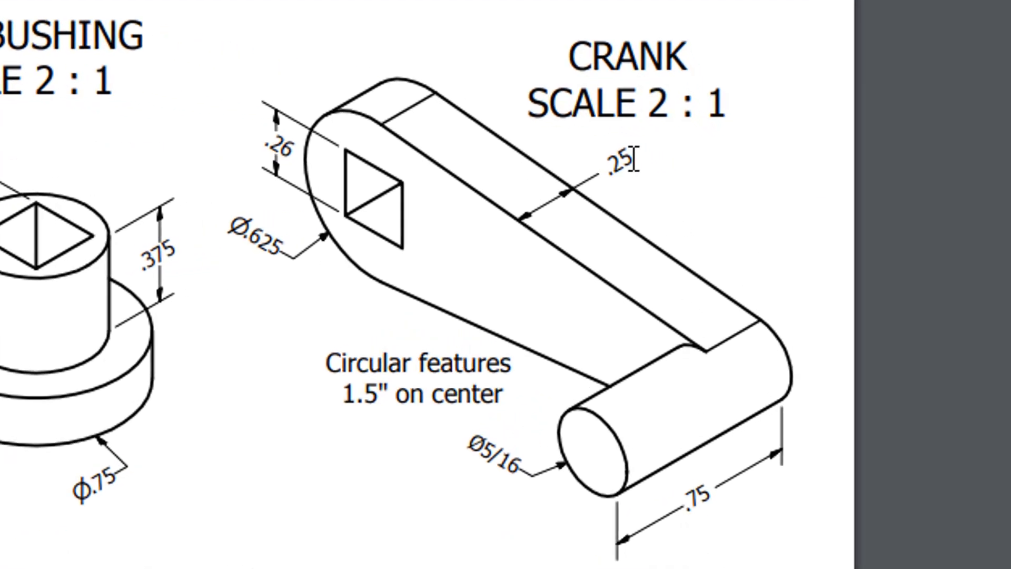
pyautogui.hotkey('alt', 'Tab')
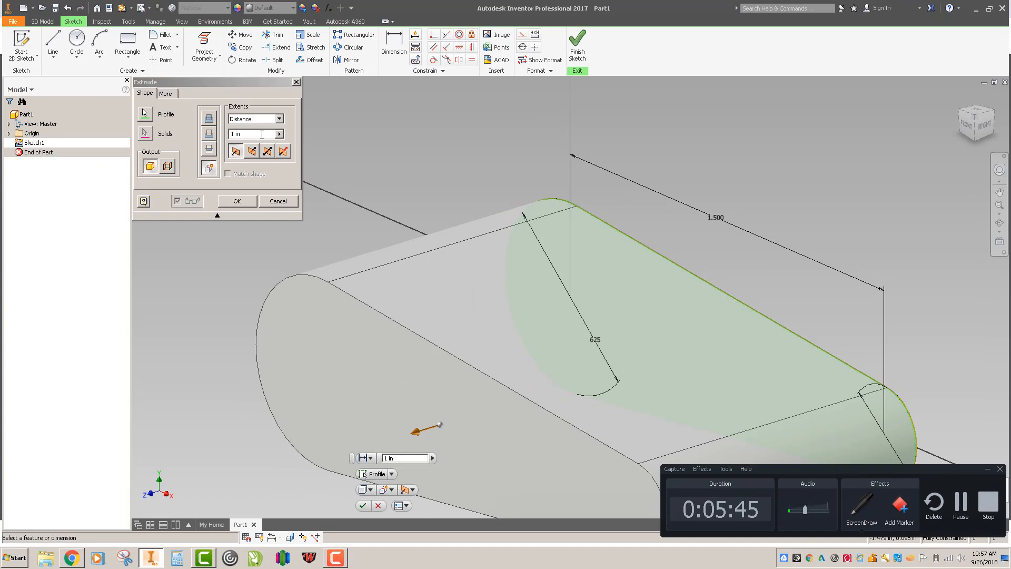
pyautogui.click(260, 135)
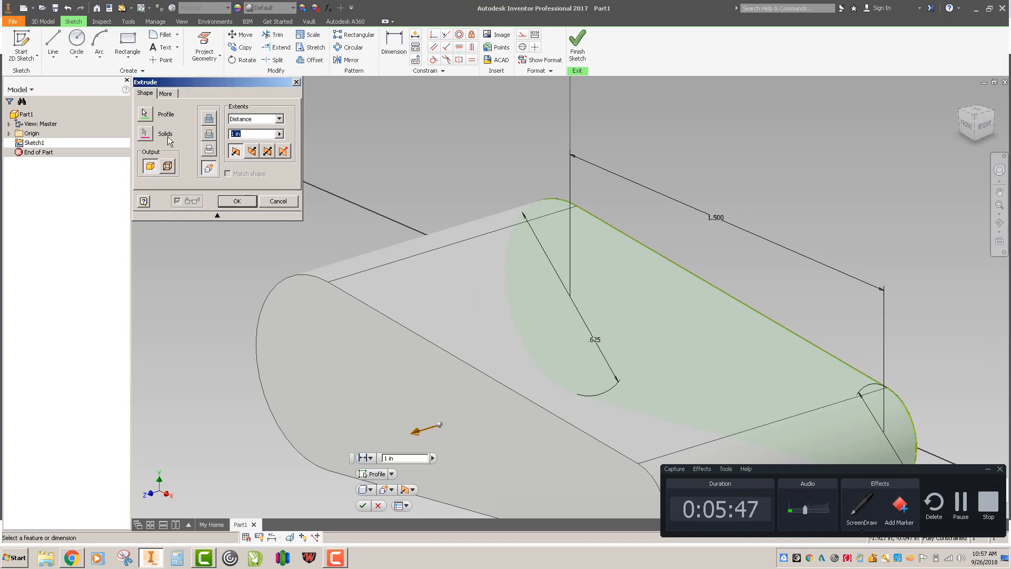
pyautogui.write('.25')
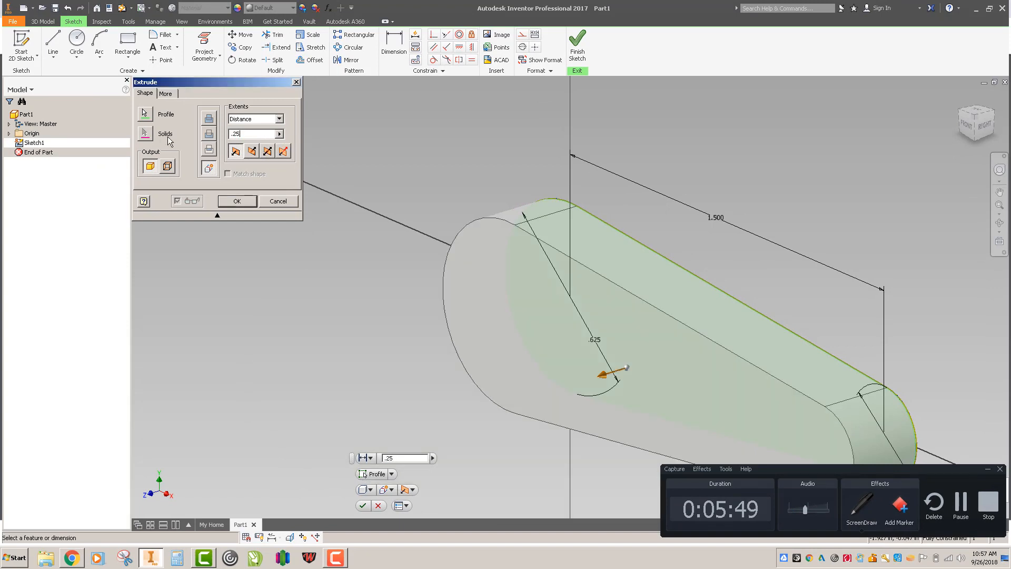
pyautogui.press('Return')
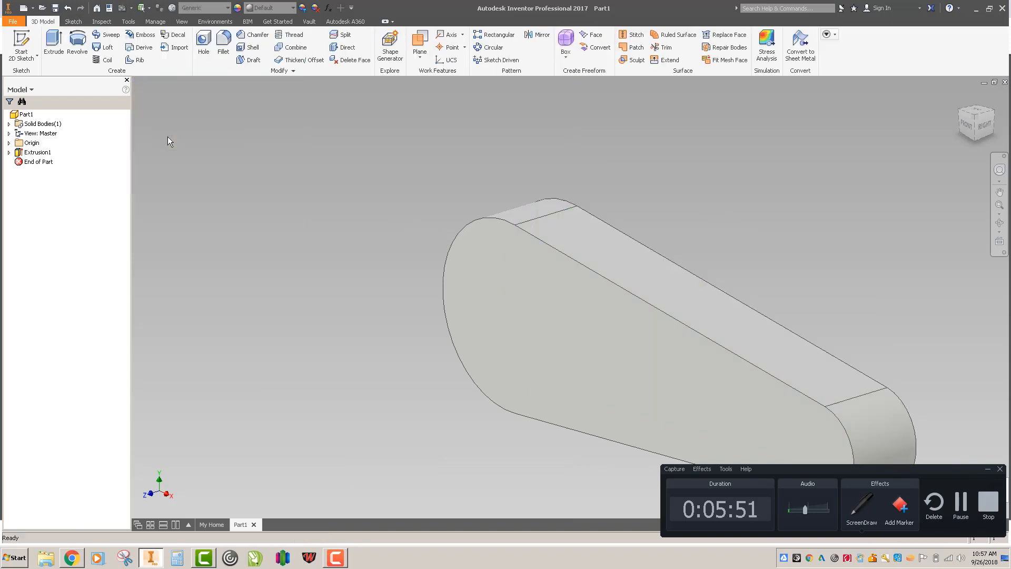
pyautogui.moveTo(614, 333); pyautogui.dragTo(412, 223, button='middle')
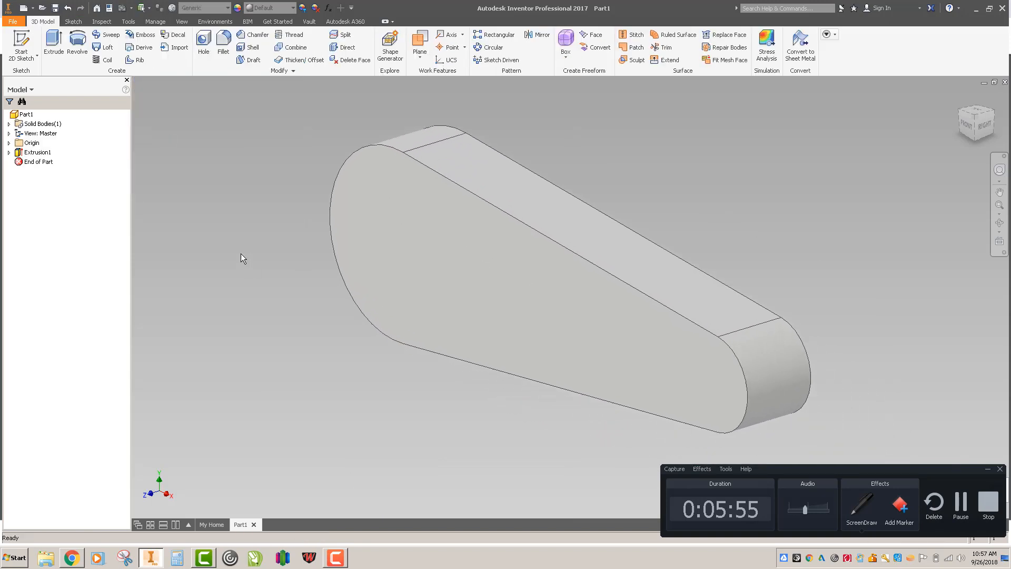
# Step: Check the handle on the crank drawing, and constrain the sketched circle at the small end equal to the part's rounded end edge
pyautogui.hotkey('alt', 'Tab')
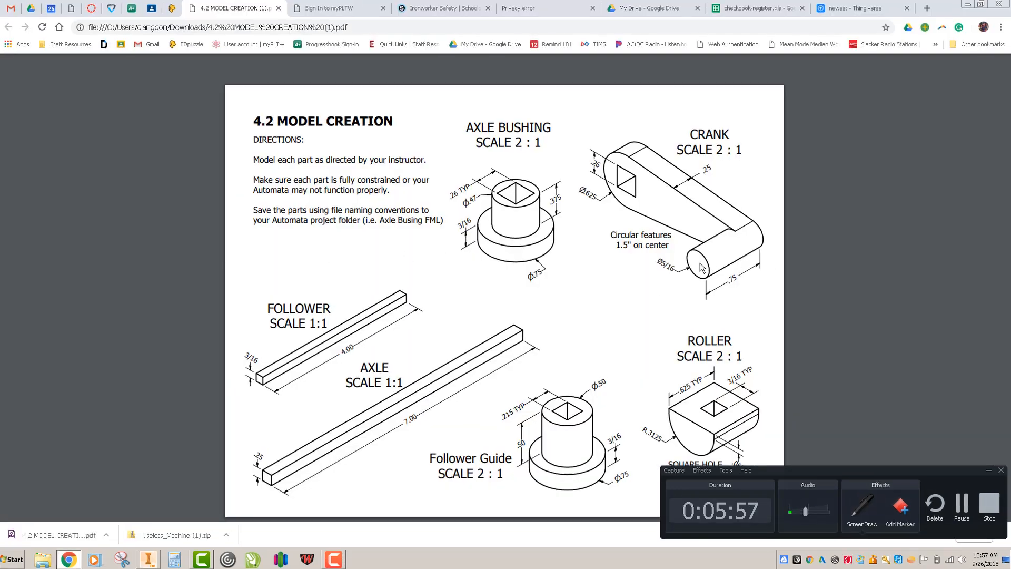
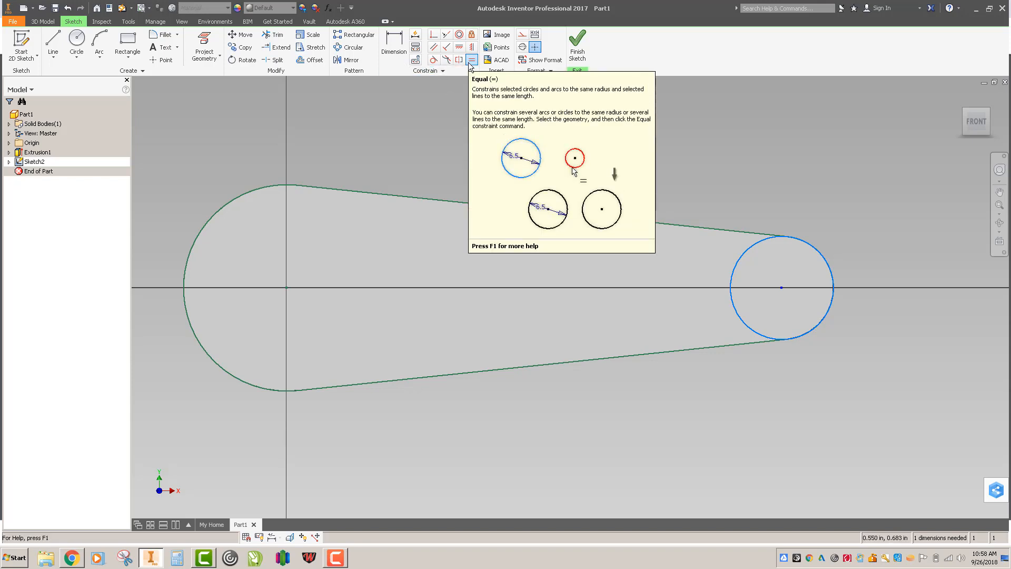
pyautogui.click(470, 61)
pyautogui.click(739, 266)
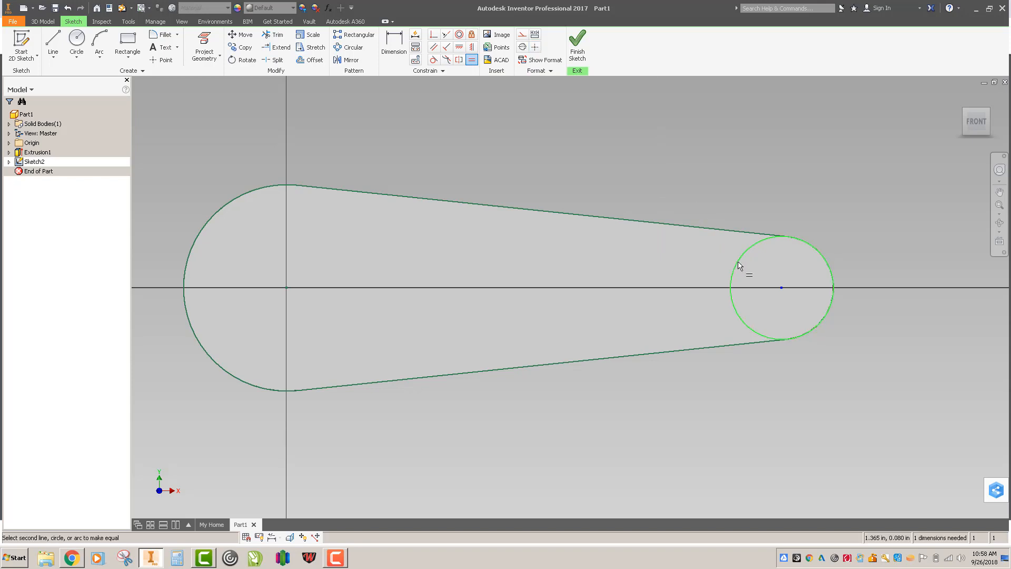
pyautogui.click(832, 274)
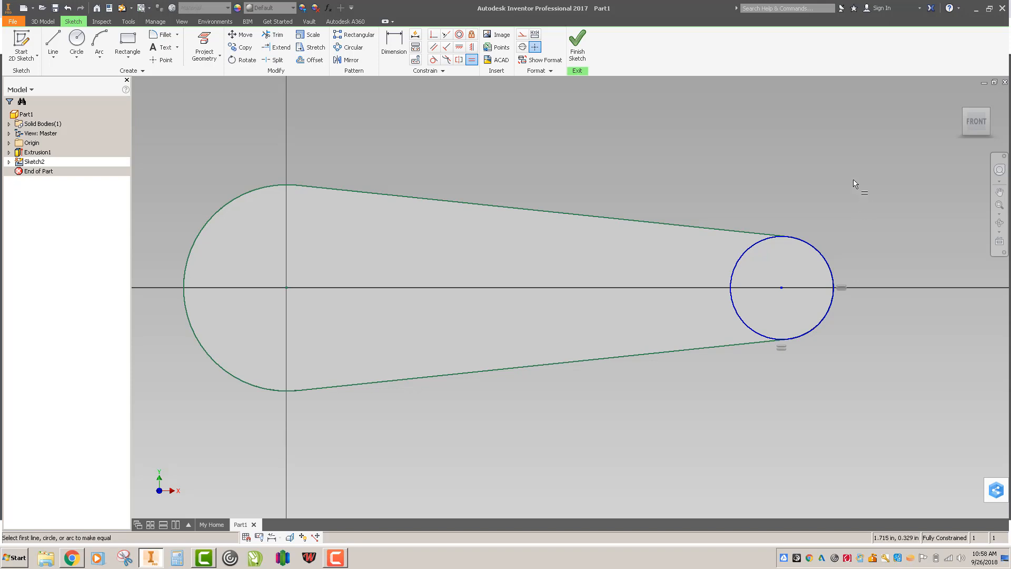
# Step: Extrude the circle at the small end 0.5 in outward from the front face, joined to the body, as the crank handle
pyautogui.press('e')
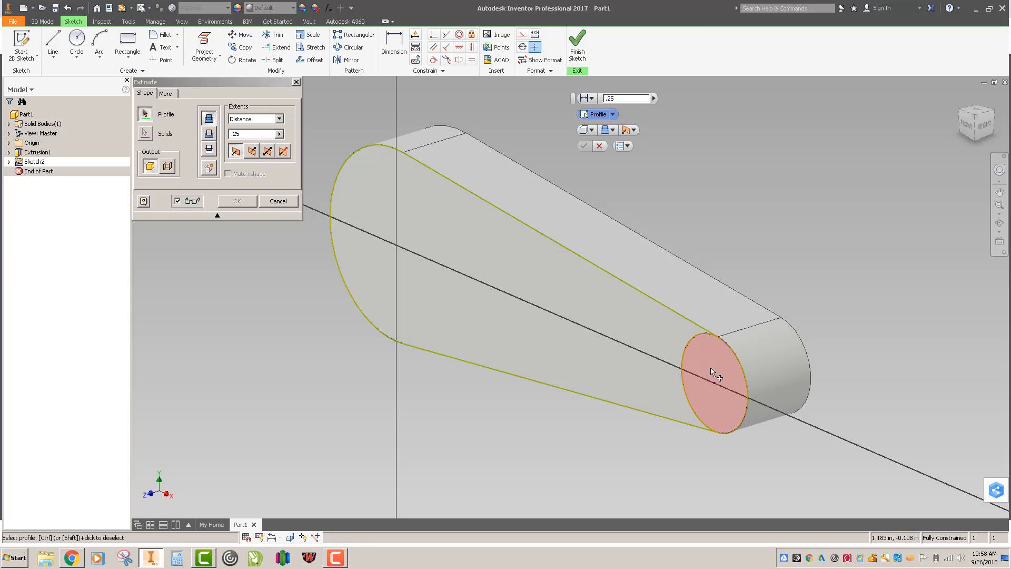
pyautogui.click(710, 368)
pyautogui.write('.5')
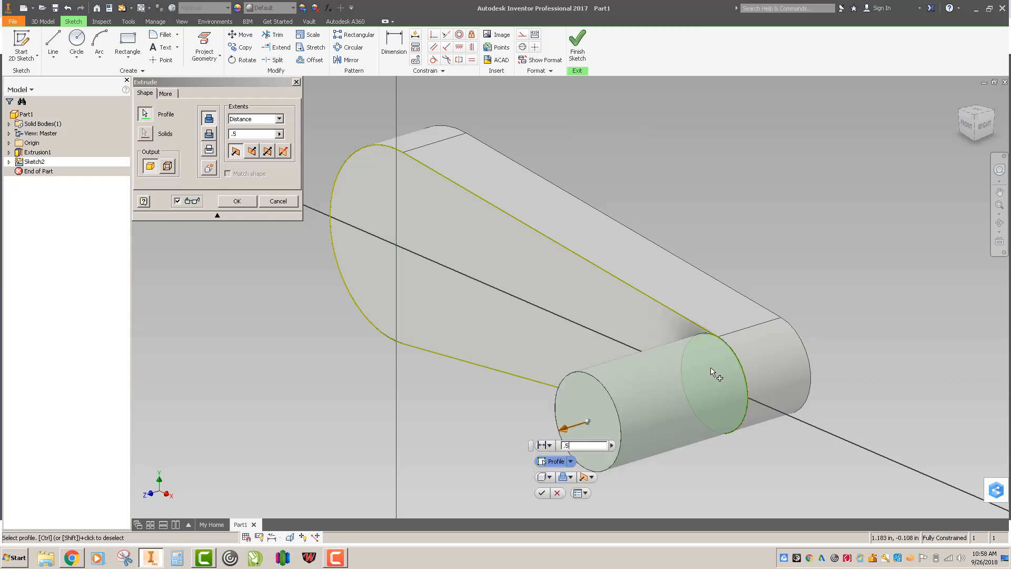
pyautogui.press('Return')
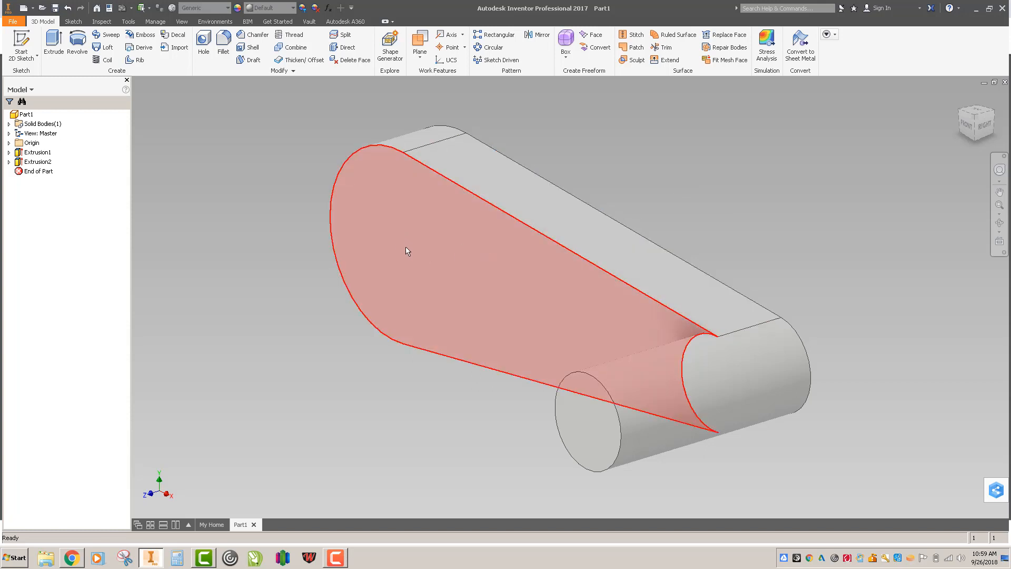
# Step: Check the square hole on the crank drawing, and start a sketch on the arm's large front face
pyautogui.hotkey('alt', 'Tab')
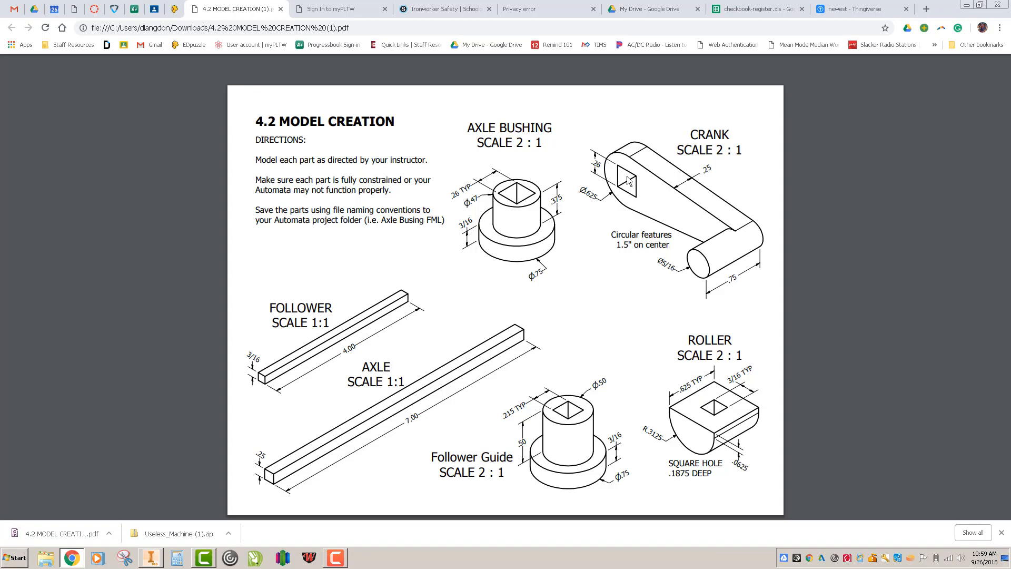
pyautogui.hotkey('alt', 'Tab')
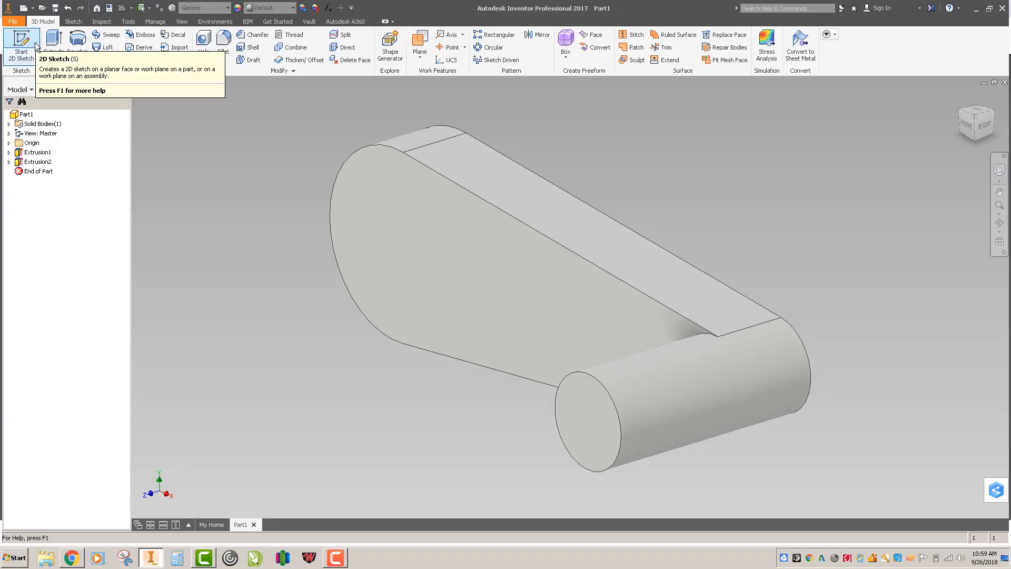
pyautogui.click(36, 47)
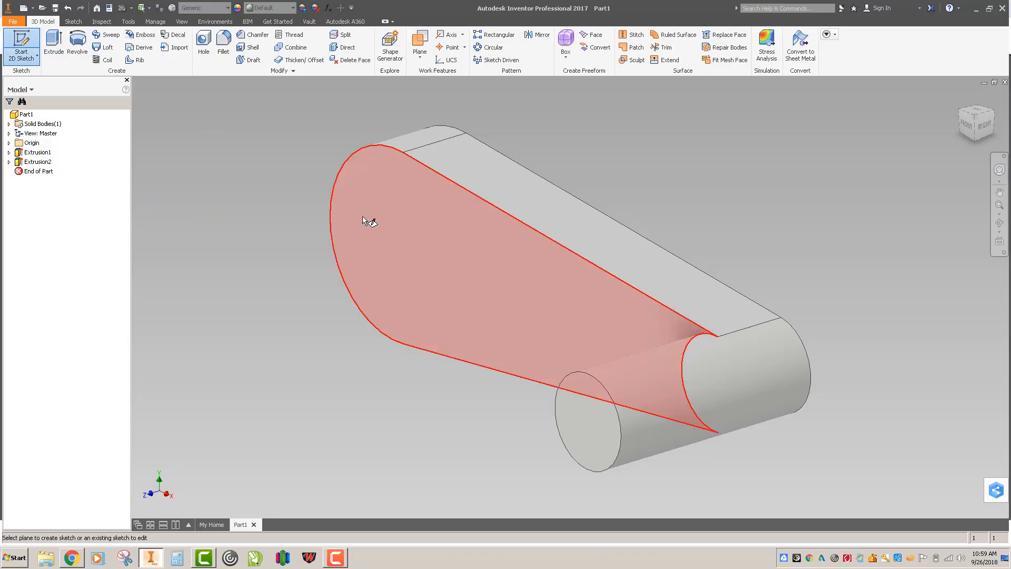
pyautogui.click(365, 218)
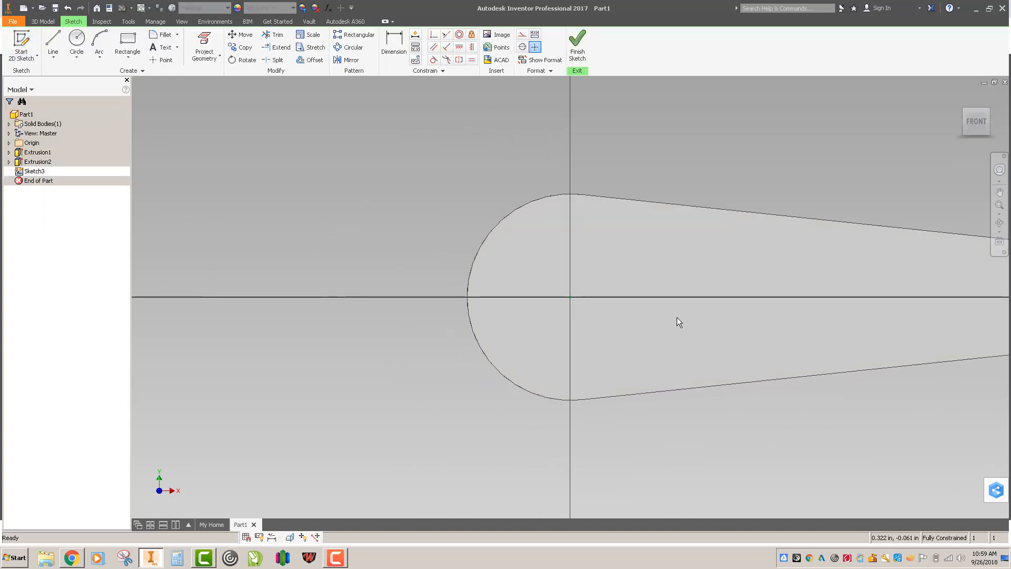
pyautogui.moveTo(677, 317); pyautogui.dragTo(424, 309, button='middle')
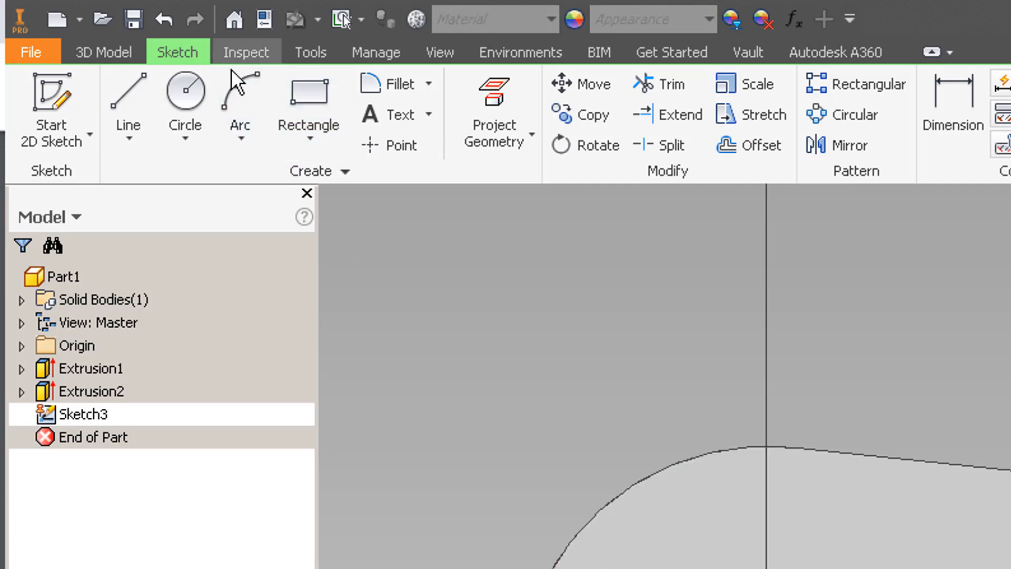
# Step: Sketch a two-point center rectangle of 0.26 by 0.26 in centred on the origin at the large rounded end
pyautogui.click(317, 143)
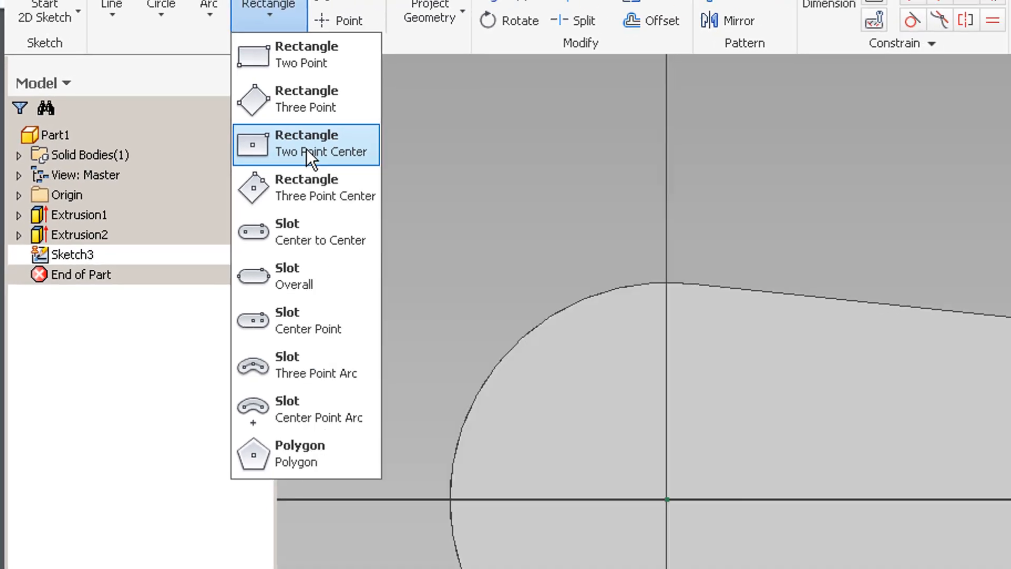
pyautogui.click(351, 156)
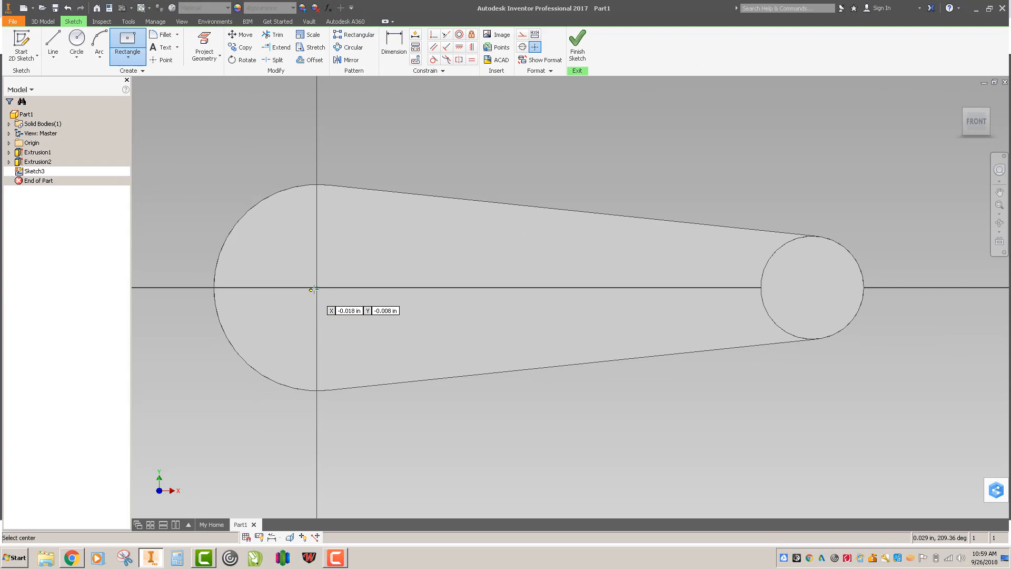
pyautogui.click(317, 287)
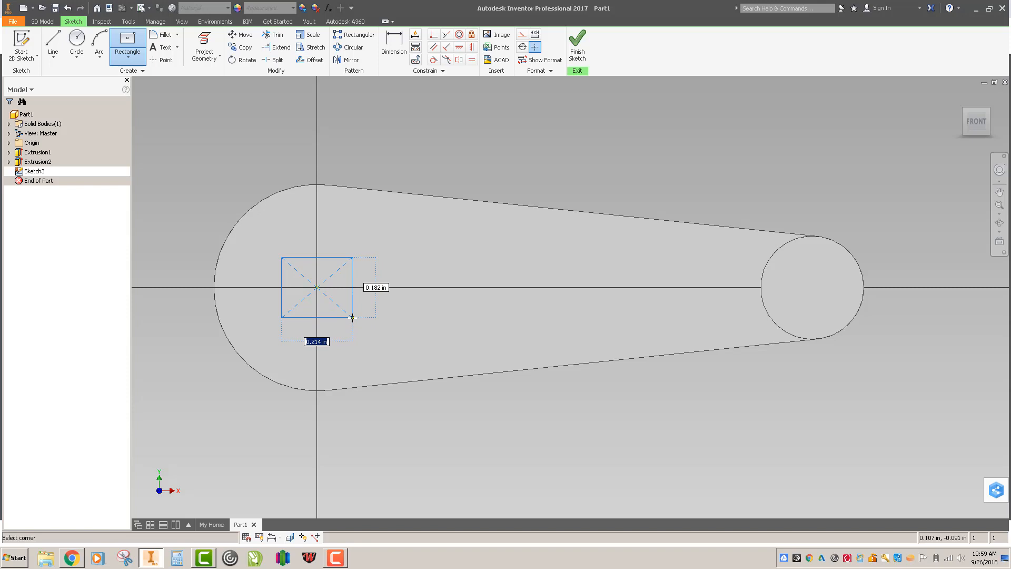
pyautogui.write('.26')
pyautogui.press('Tab')
pyautogui.write('.26')
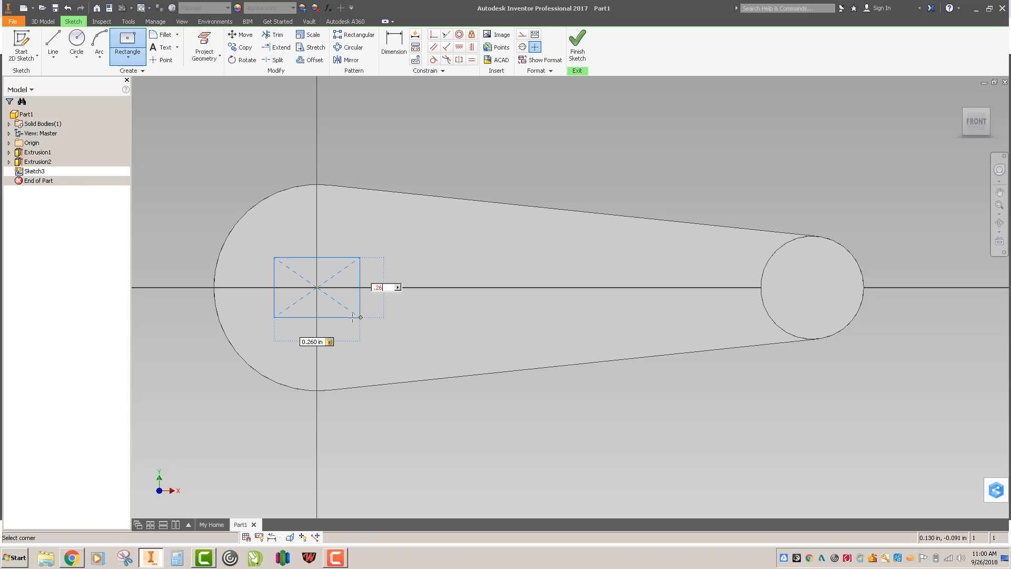
pyautogui.press('Return')
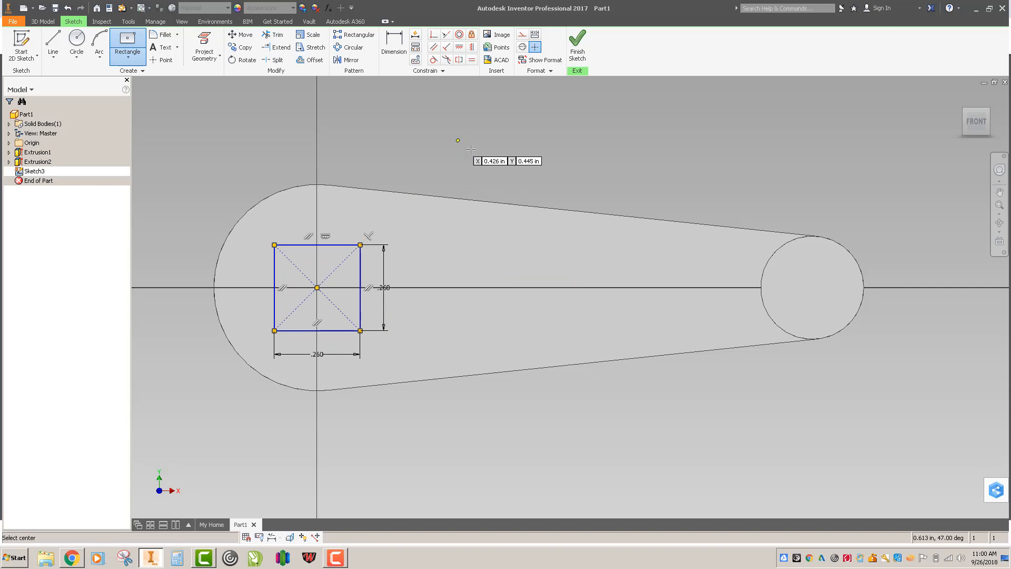
pyautogui.rightClick(494, 157)
pyautogui.click(466, 172)
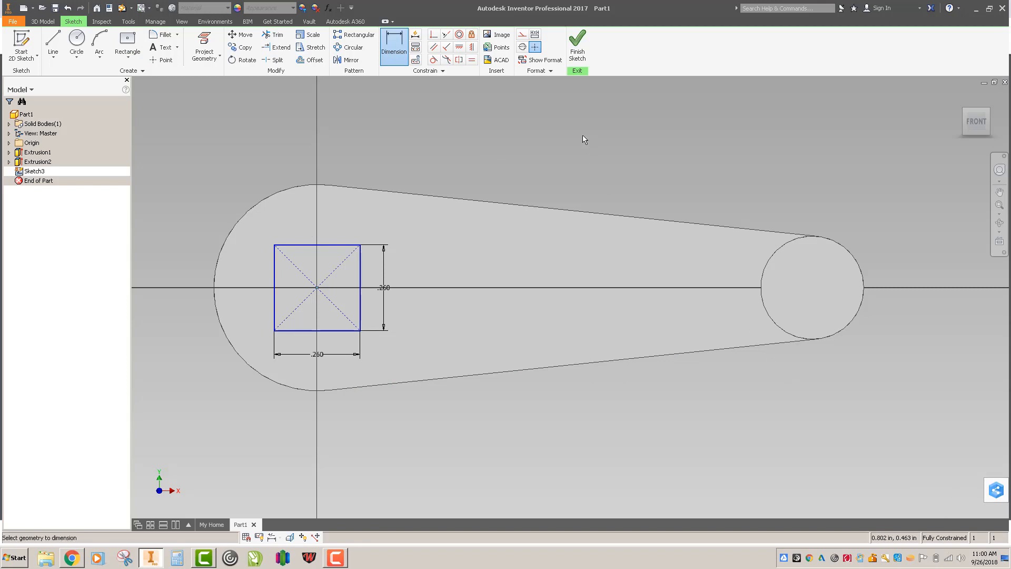
# Step: Cut the square profile through the arm with an Extrude cut using the All extent
pyautogui.press('e')
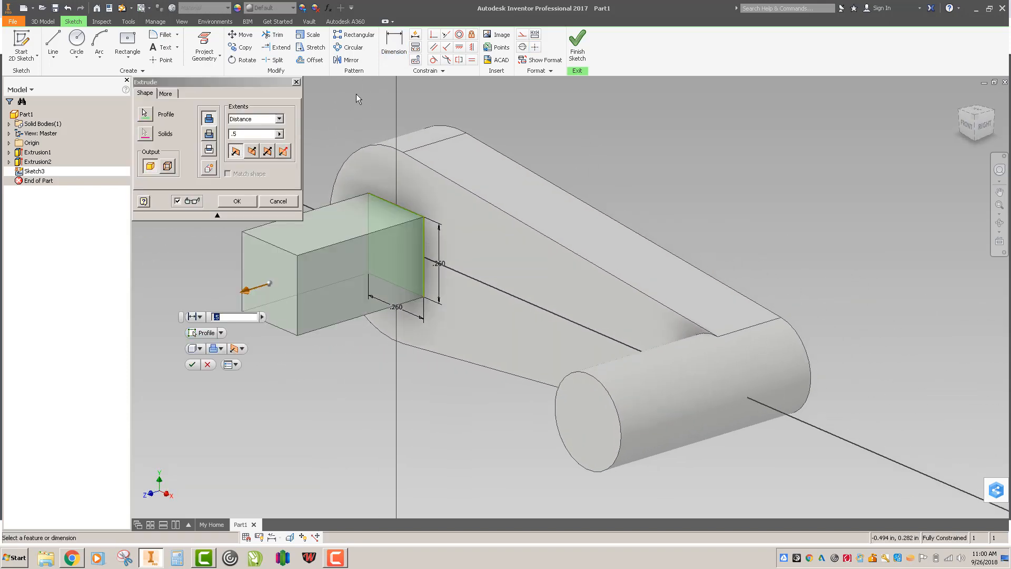
pyautogui.click(209, 136)
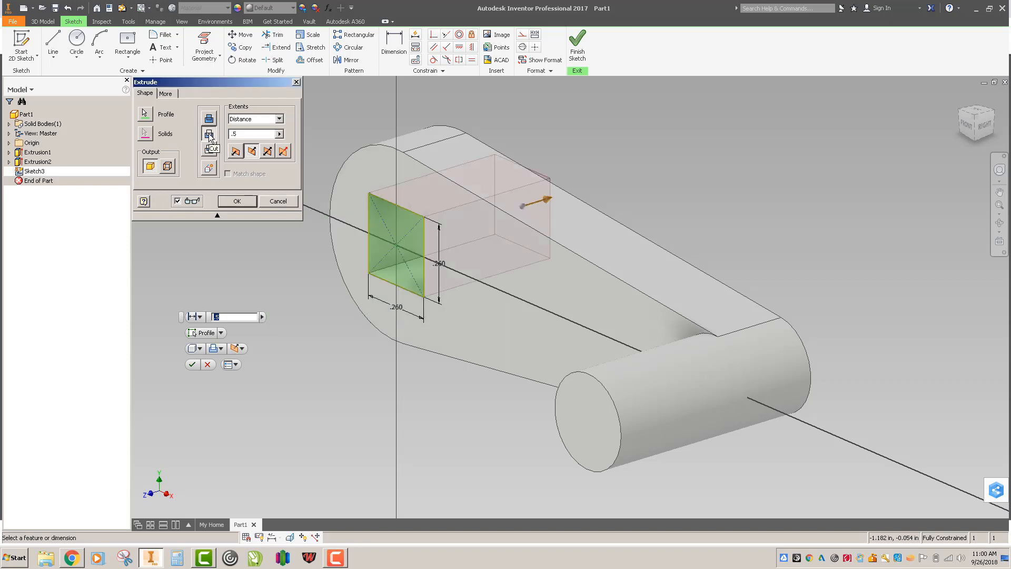
pyautogui.click(238, 123)
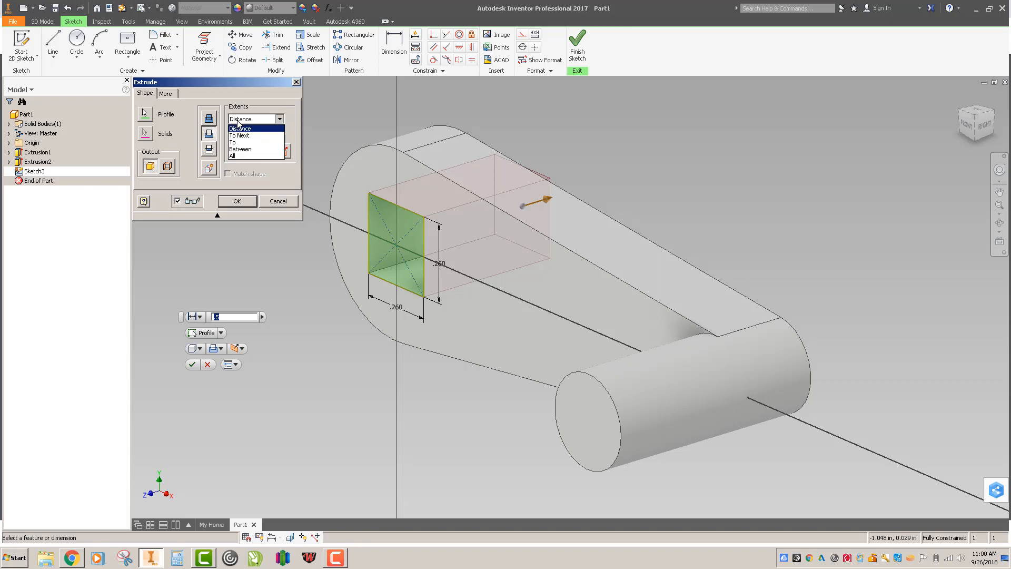
pyautogui.click(238, 156)
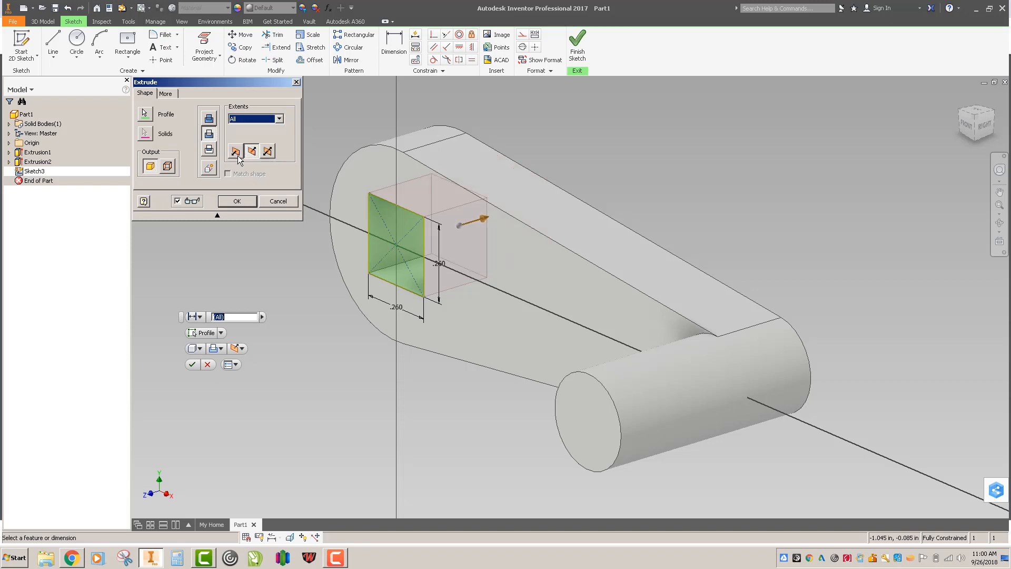
pyautogui.click(238, 201)
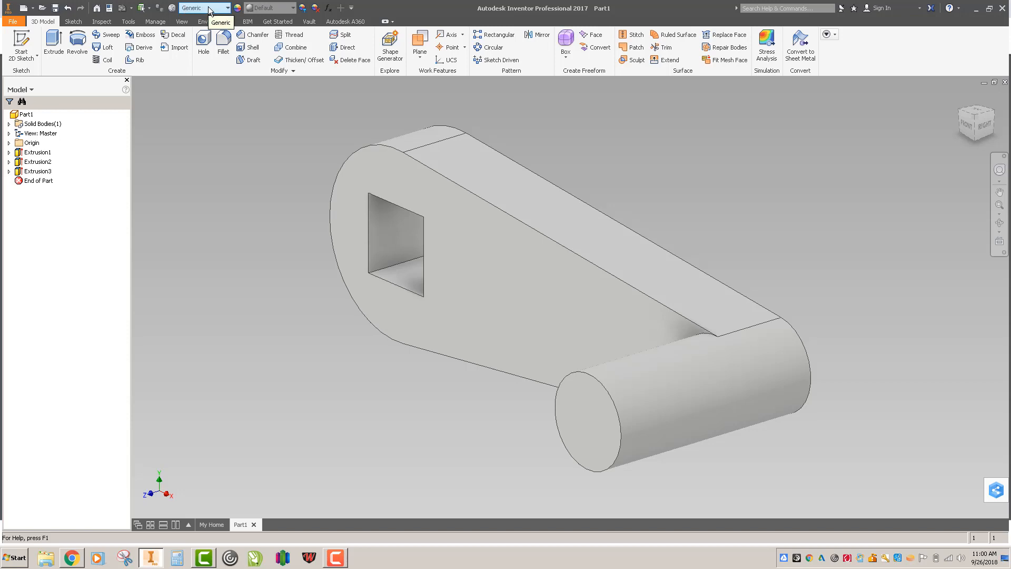
# Step: Assign the PC/ABS Plastic material to the part
pyautogui.click(207, 6)
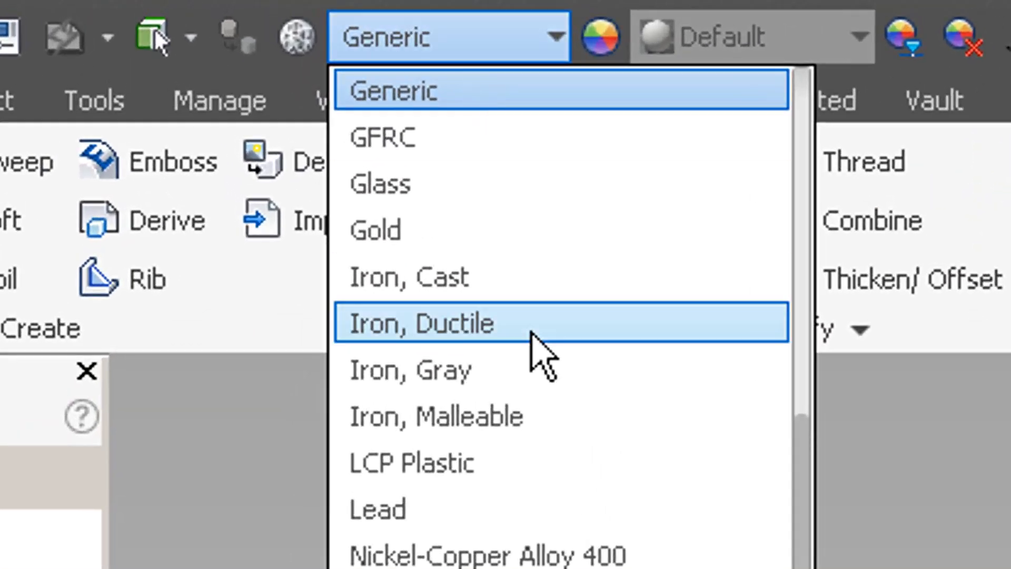
pyautogui.scroll(2, 486, 295)
pyautogui.scroll(-5, 531, 332)
pyautogui.scroll(1, 532, 333)
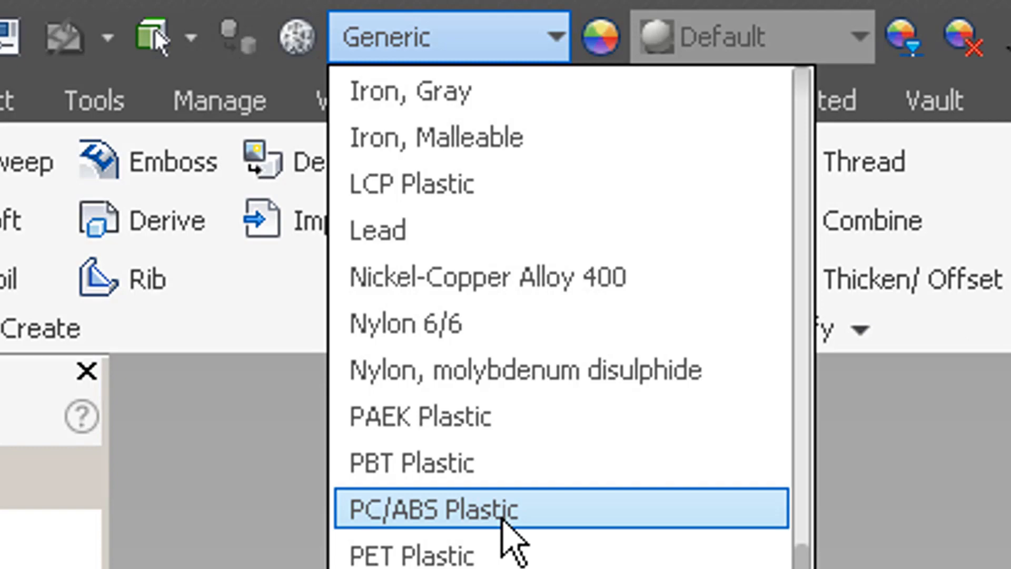
pyautogui.click(502, 516)
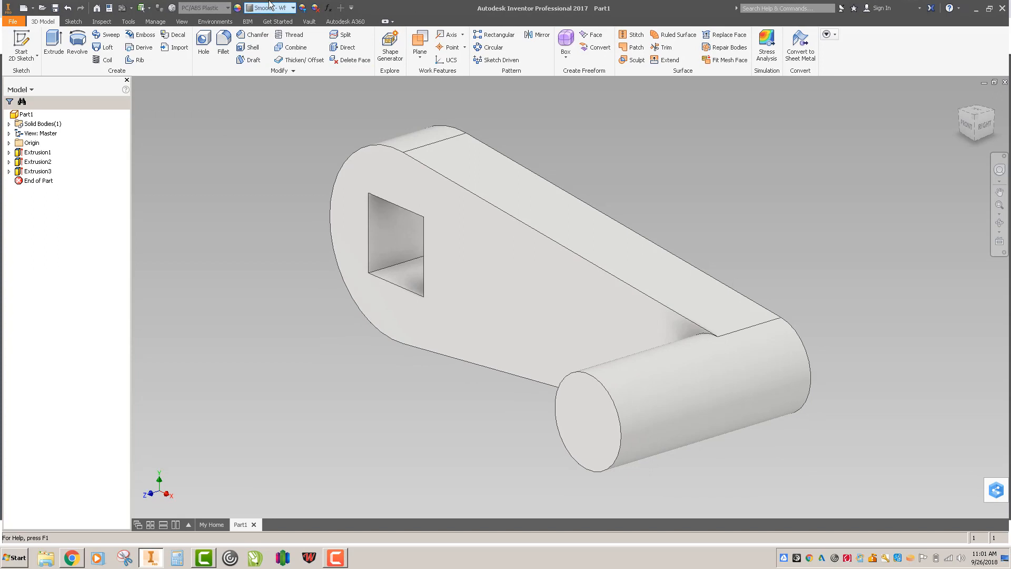
# Step: Try Tropical Blue as the part's appearance and replace it with Smooth - Yellow
pyautogui.click(289, 10)
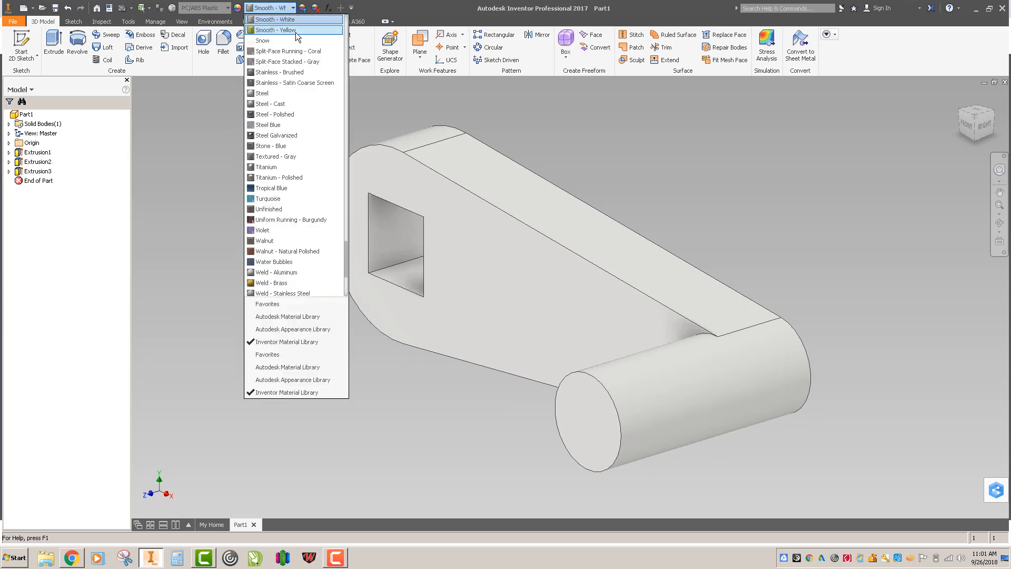
pyautogui.click(304, 189)
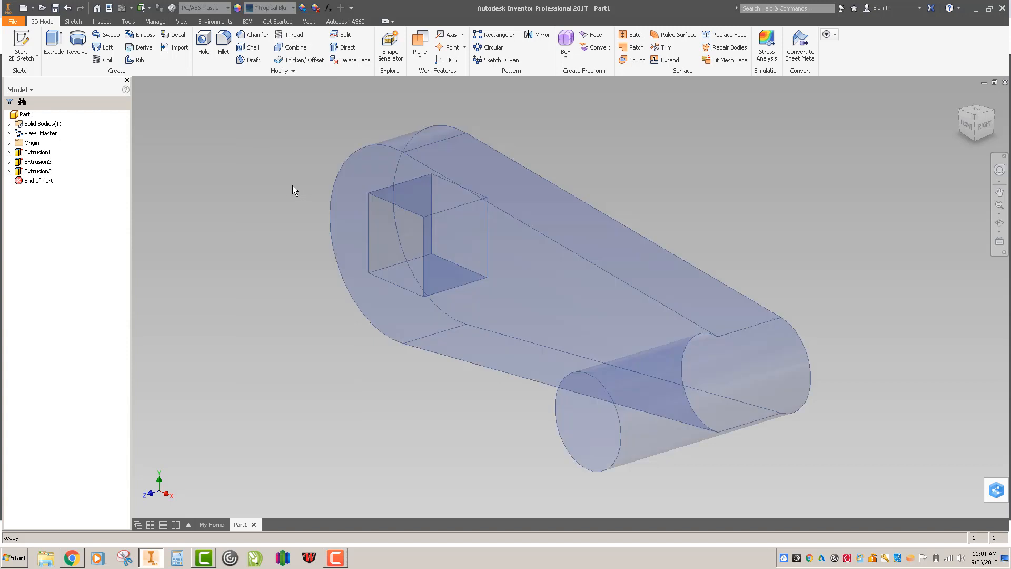
pyautogui.click(289, 8)
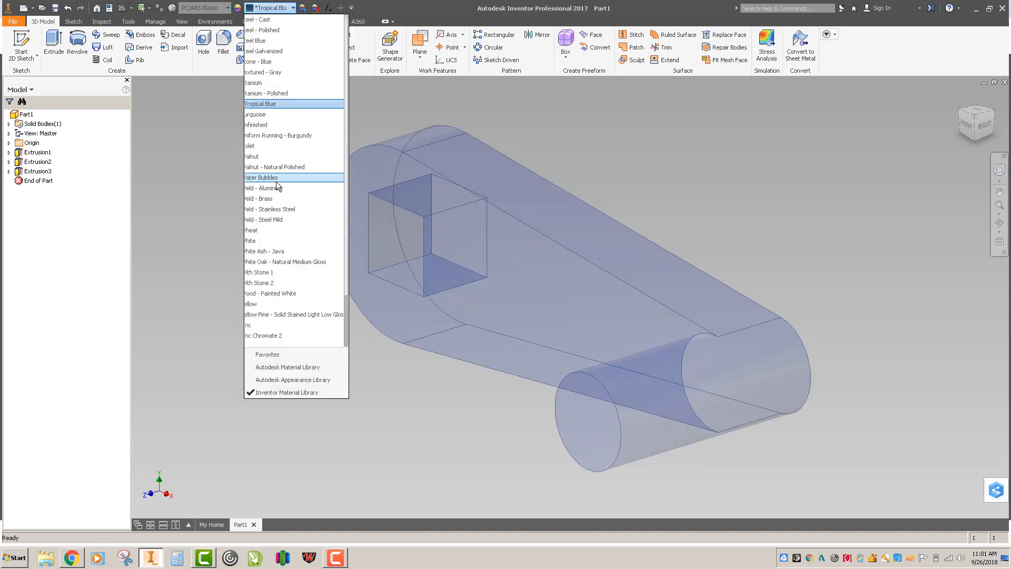
pyautogui.scroll(5, 290, 274)
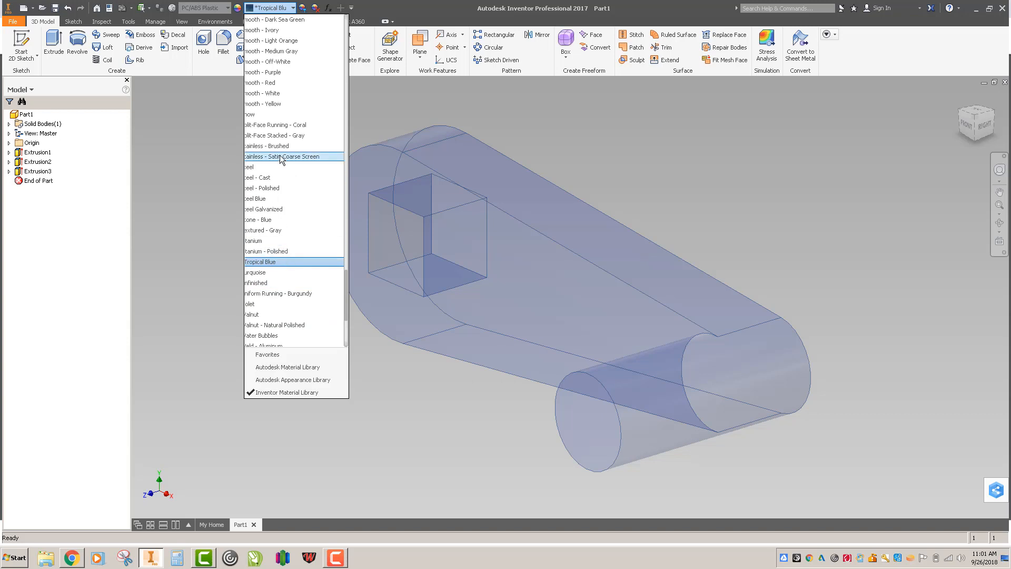
pyautogui.click(283, 102)
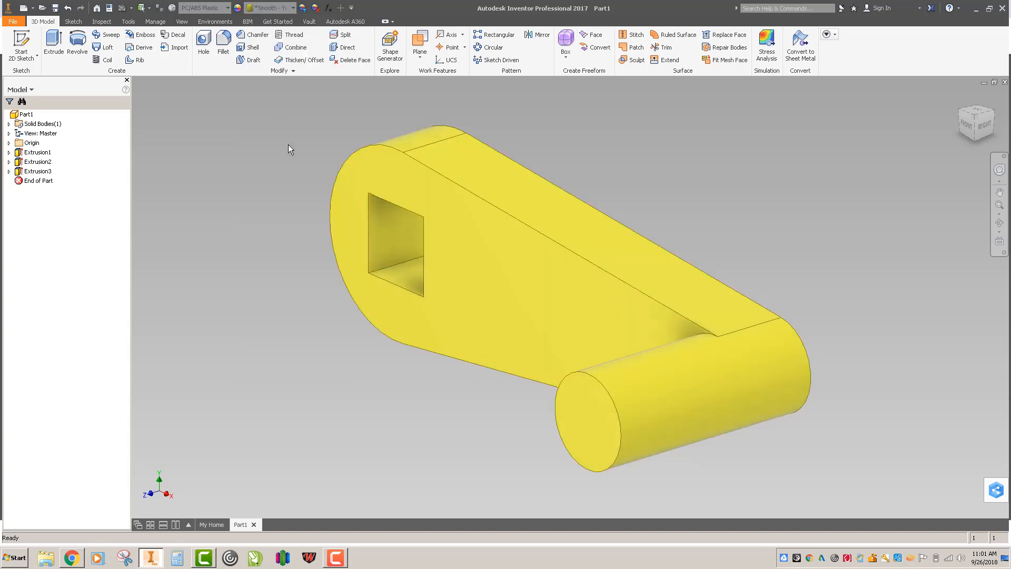